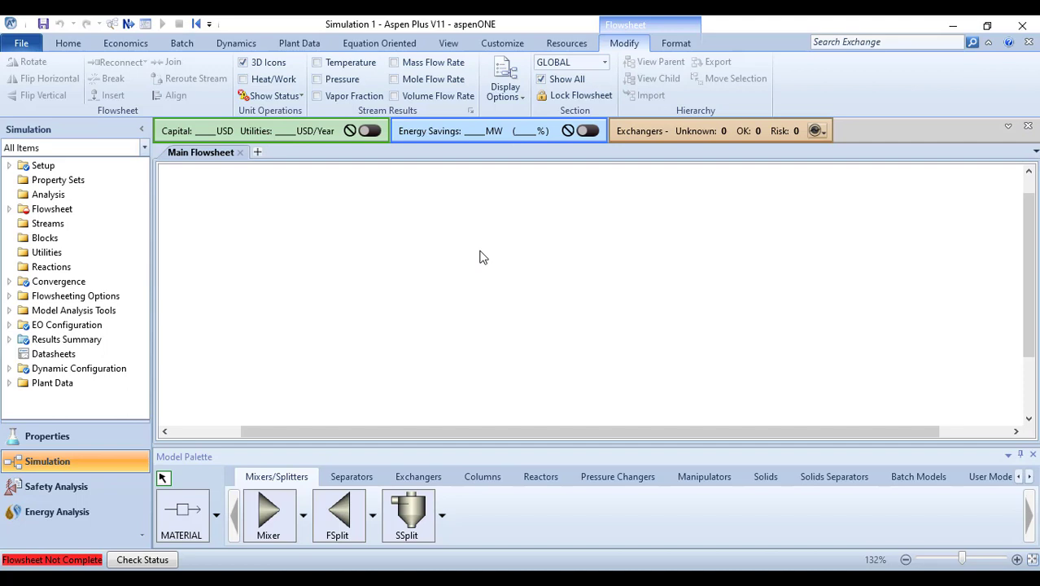
# Place a Flash2 drum block, B1, from the Separators palette onto the flowsheet
pyautogui.click(353, 479)
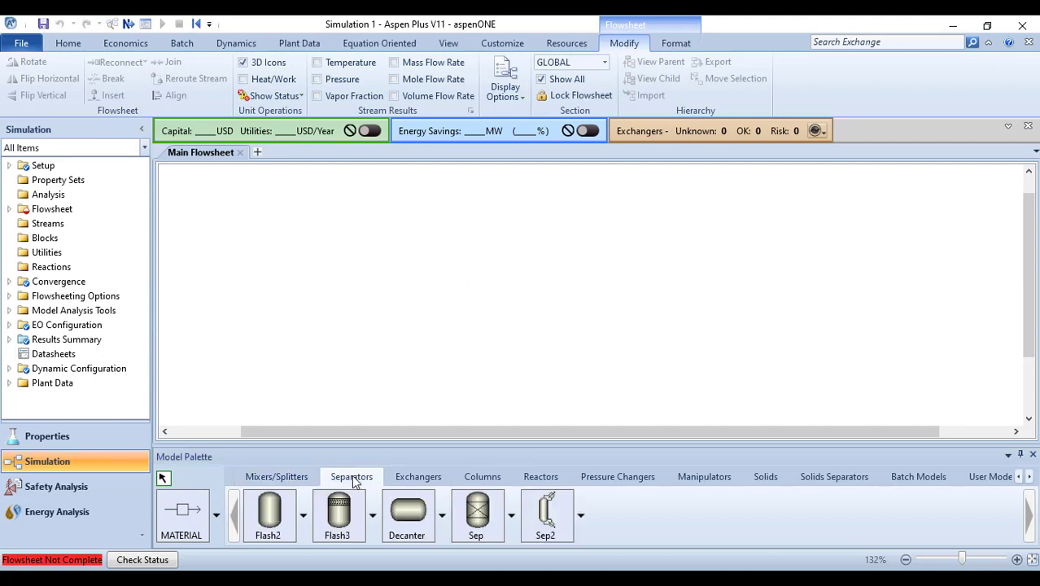
pyautogui.click(269, 500)
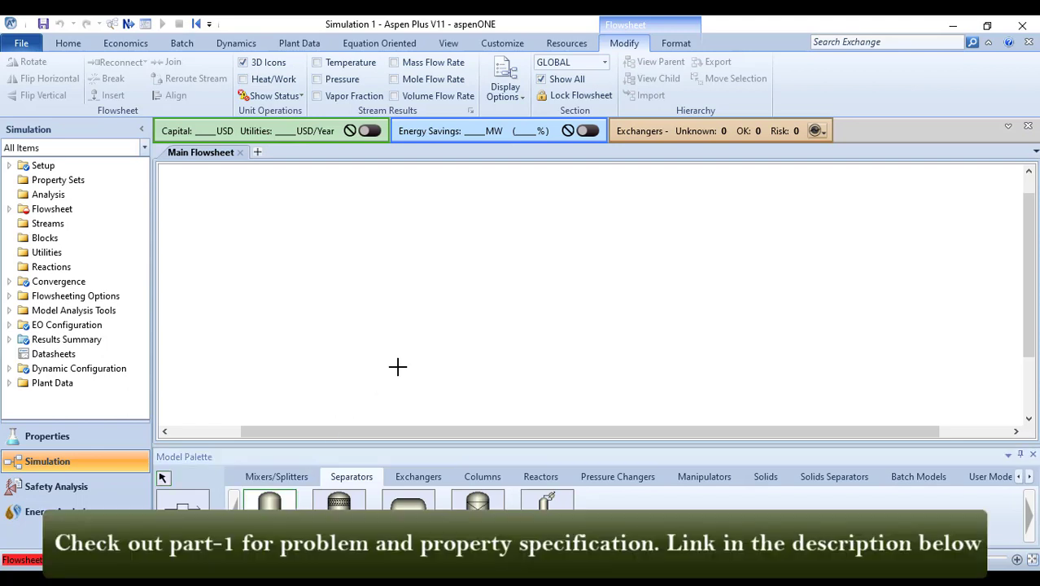
pyautogui.click(548, 281)
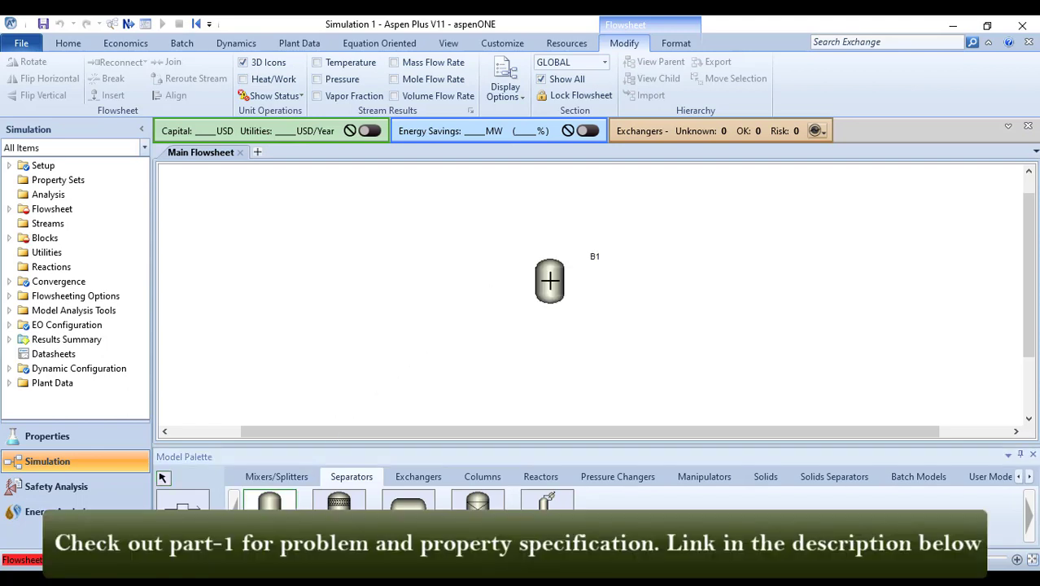
pyautogui.rightClick(505, 278)
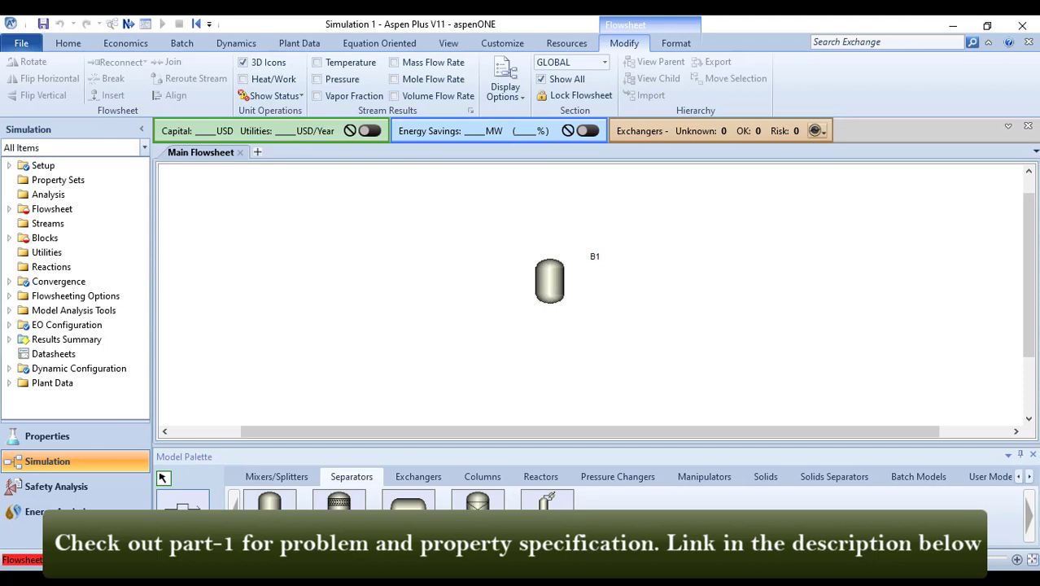
# Connect material streams to the drum's inlet and outlets, and name the block FLASH
pyautogui.click(181, 508)
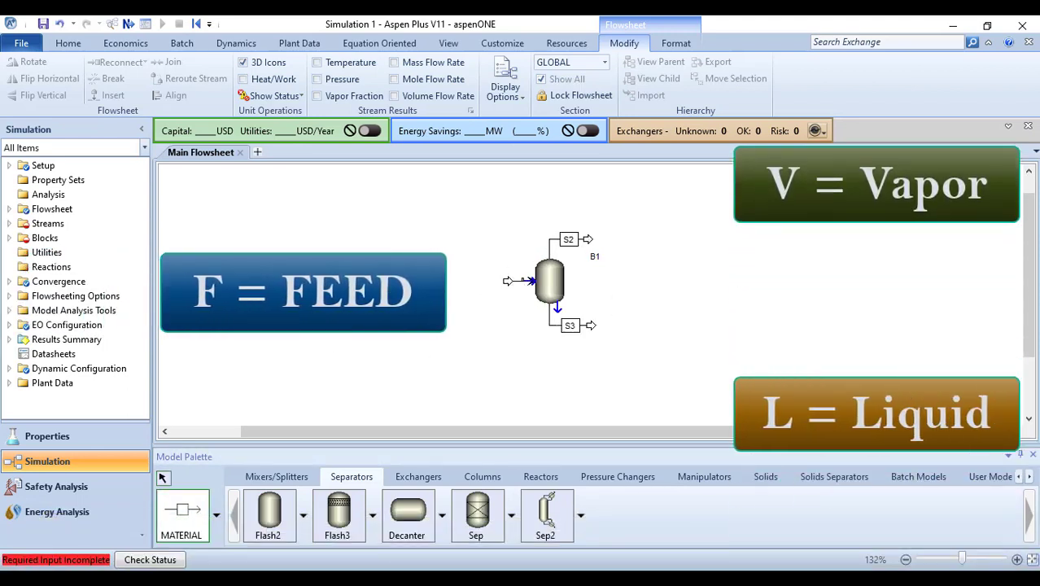
pyautogui.rightClick(282, 332)
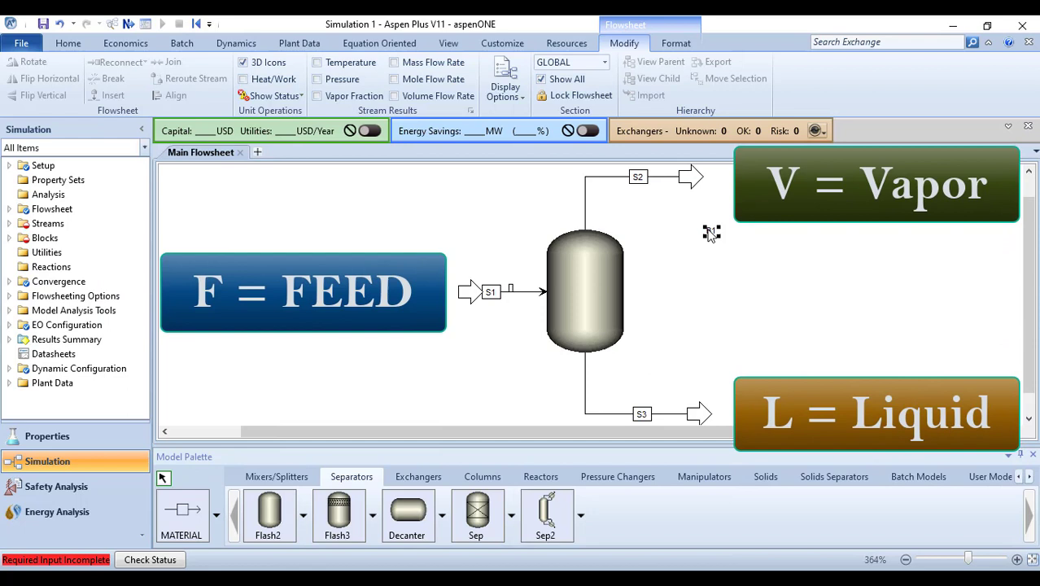
pyautogui.write('FLASH')
pyautogui.press('Return')
# Name the vapor, liquid and inlet streams V, L and FEED, then select FEED
pyautogui.click(638, 178)
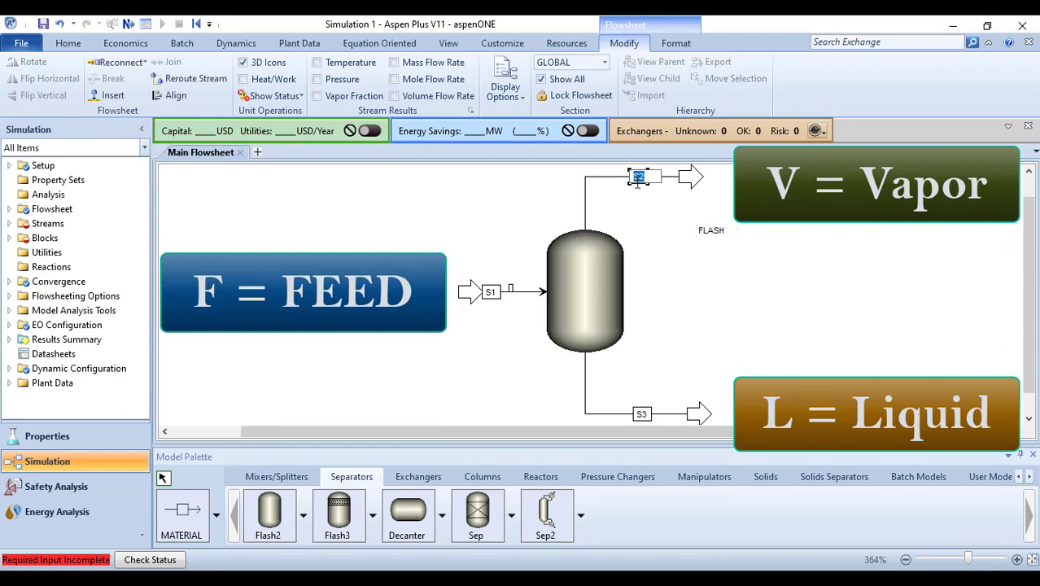
pyautogui.write('V')
pyautogui.press('Return')
pyautogui.click(641, 414)
pyautogui.write('L')
pyautogui.press('Return')
pyautogui.click(490, 291)
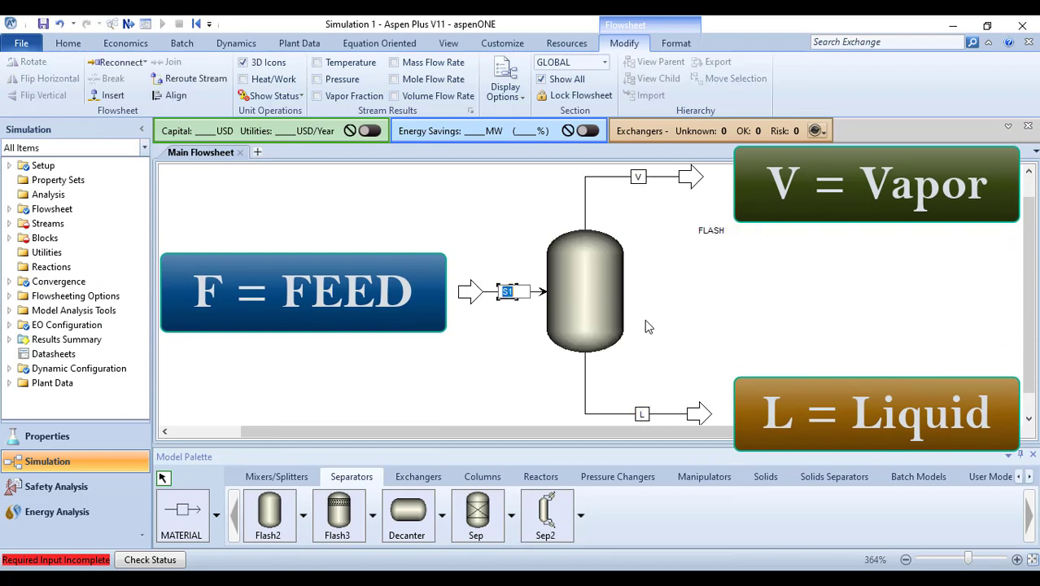
pyautogui.write('FEED')
pyautogui.press('Return')
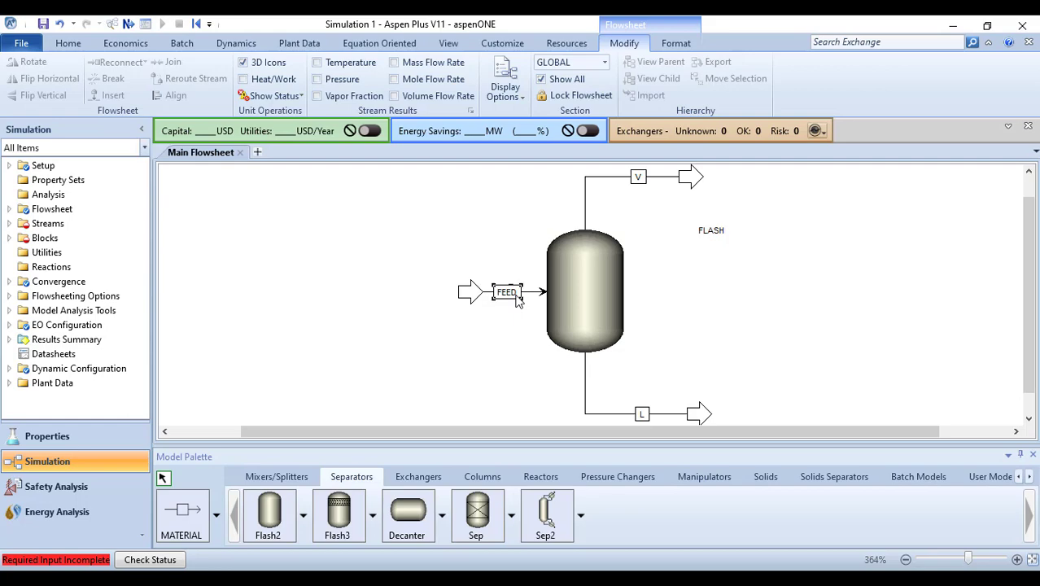
pyautogui.click(518, 302)
pyautogui.click(523, 317)
pyautogui.click(527, 295)
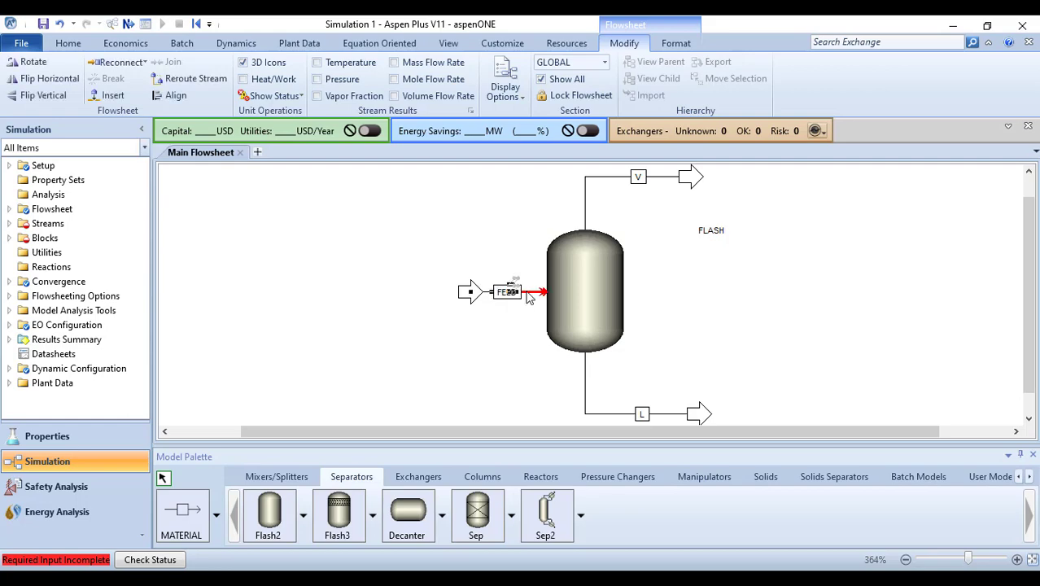
# Set FEED to 70 °C, 2 bar and a total flow of 100 kmol/hr
pyautogui.doubleClick(528, 295)
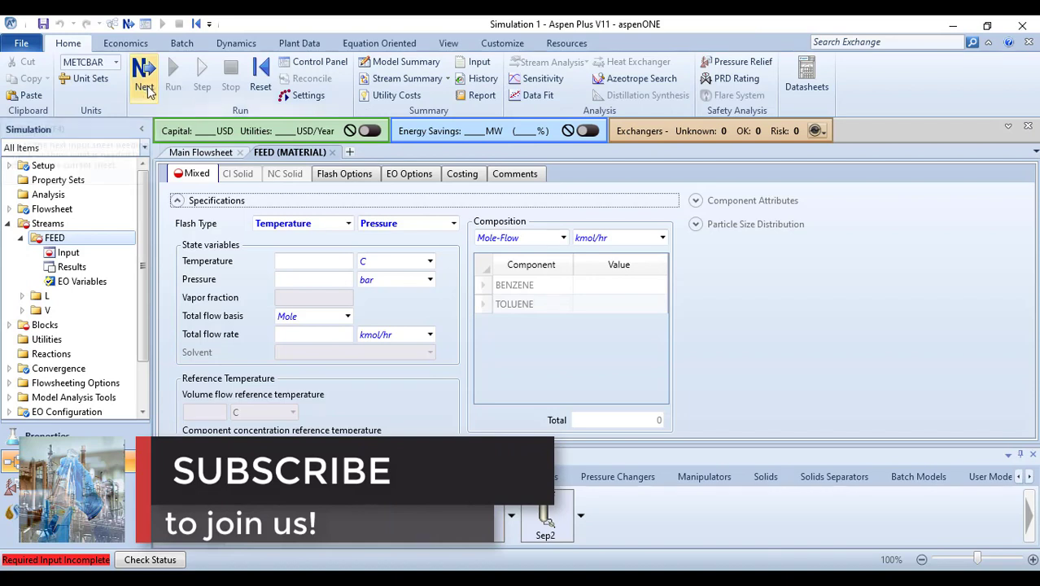
pyautogui.click(337, 264)
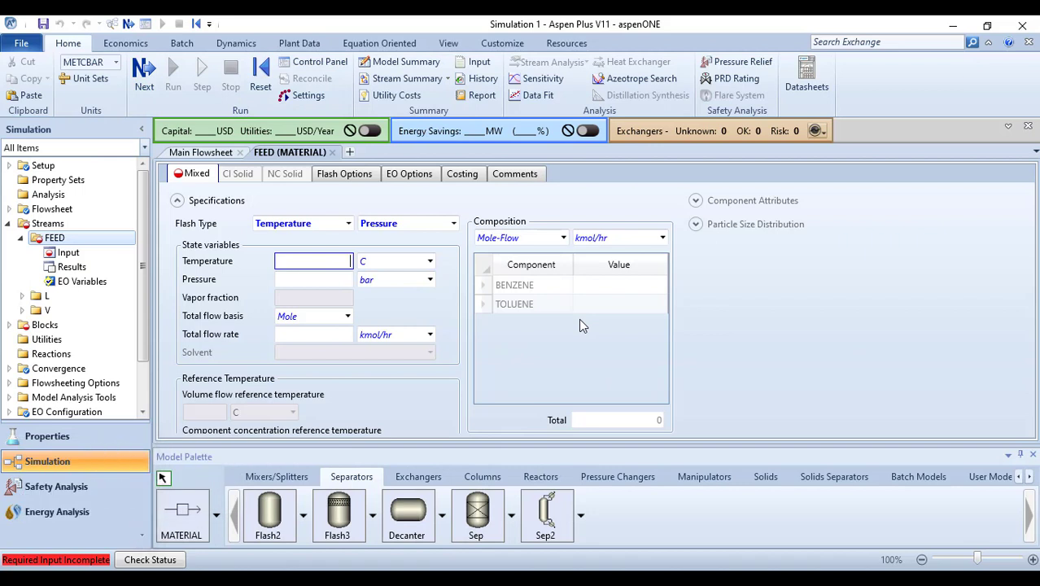
pyautogui.write('70')
pyautogui.click(351, 280)
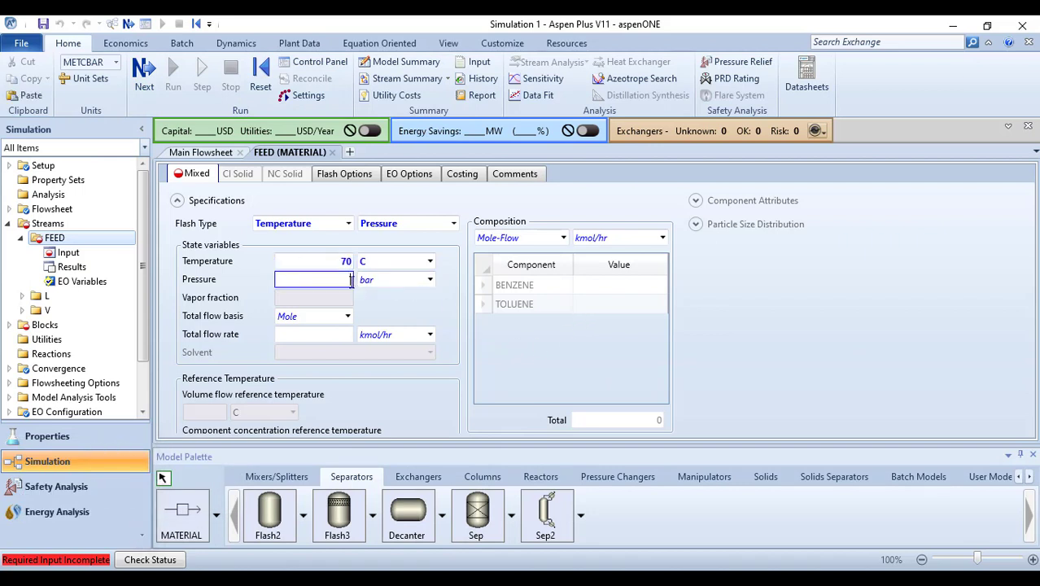
pyautogui.write('2')
pyautogui.click(323, 334)
pyautogui.write('100')
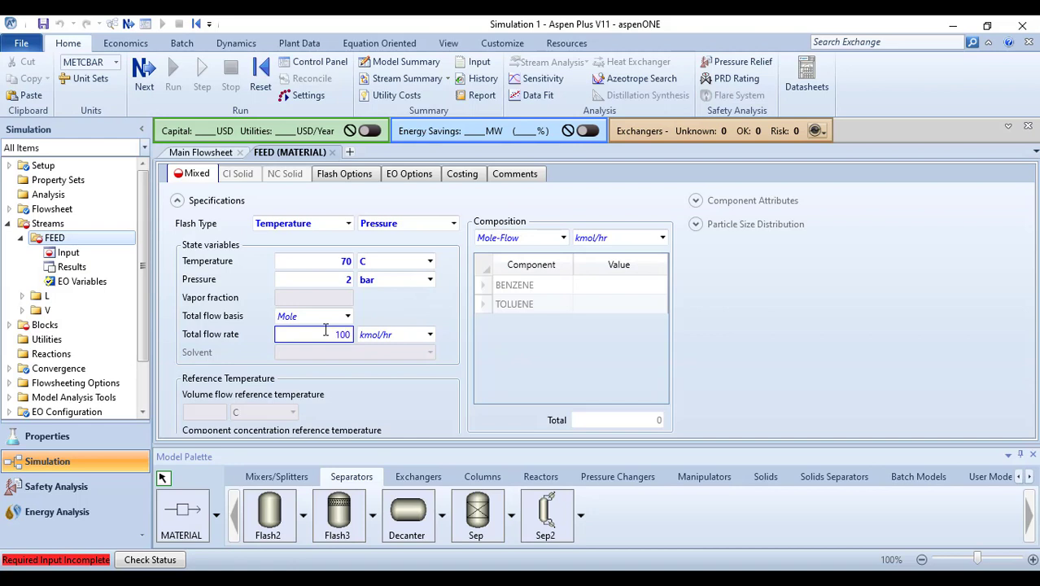
pyautogui.press('Return')
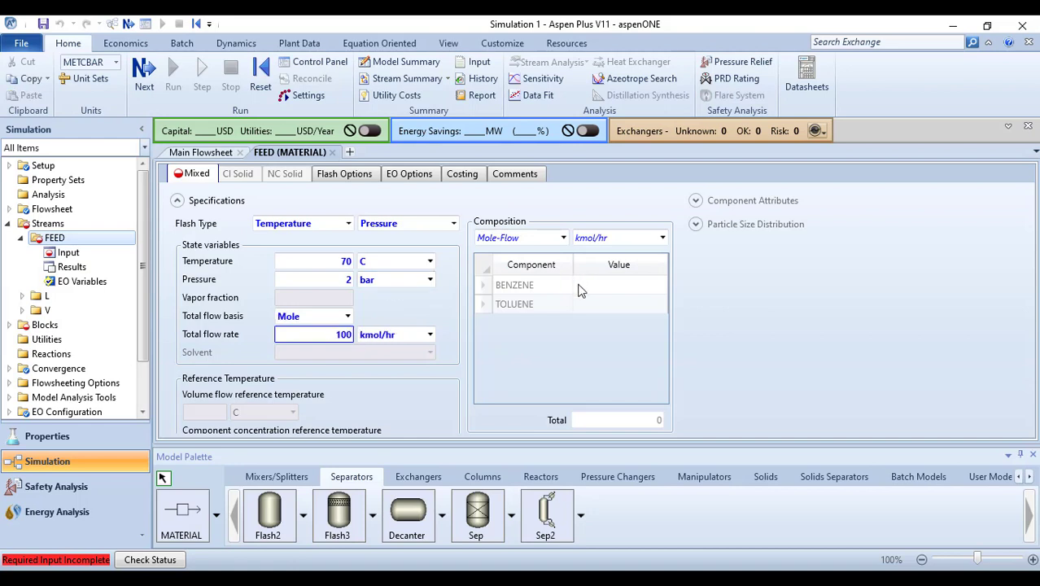
# Enter the FEED composition as mole fractions: BENZENE 0.5 and TOLUENE 0.5
pyautogui.click(563, 238)
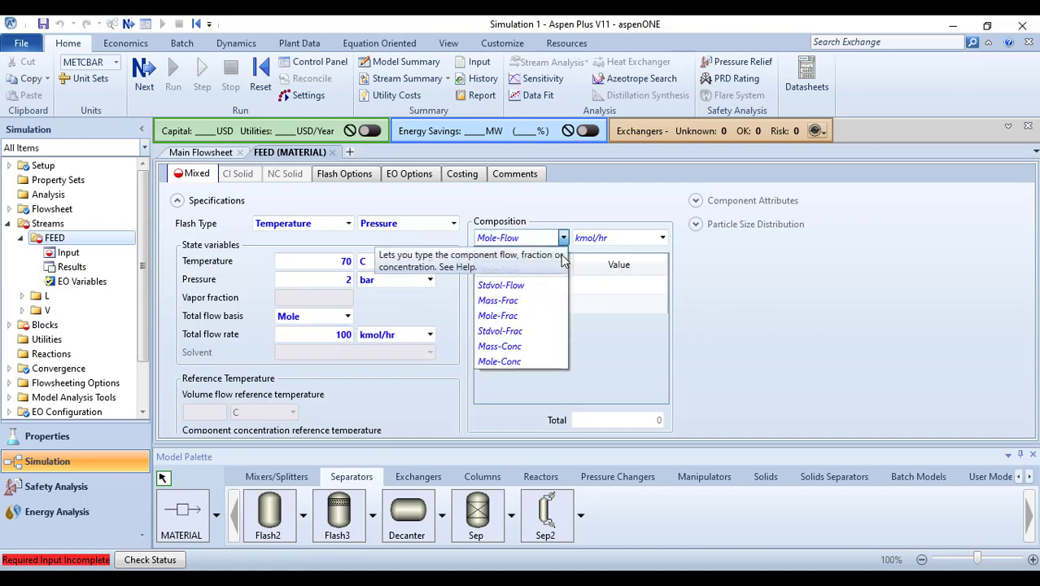
pyautogui.click(521, 315)
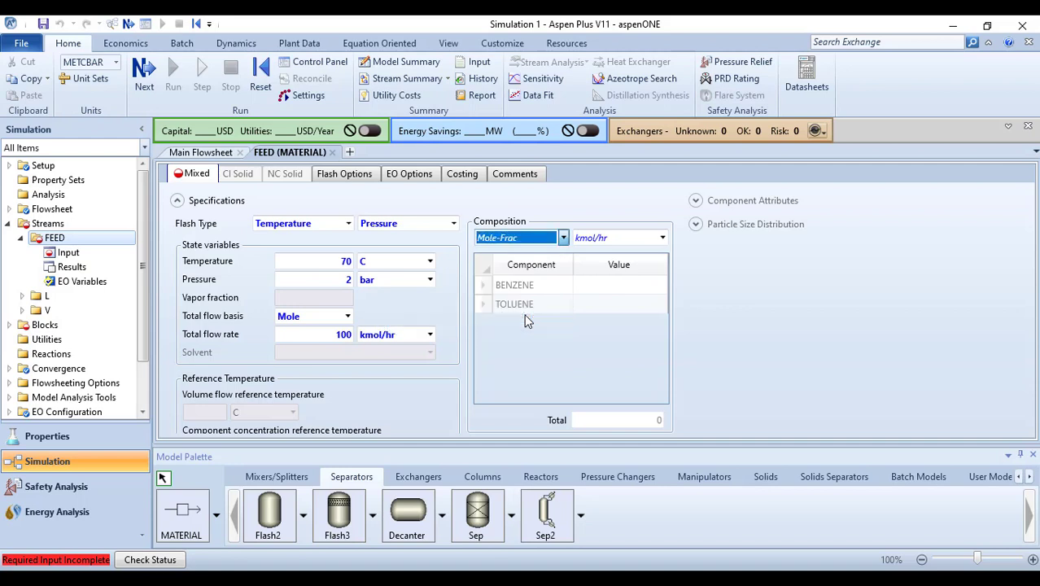
pyautogui.click(616, 289)
pyautogui.write('0.5')
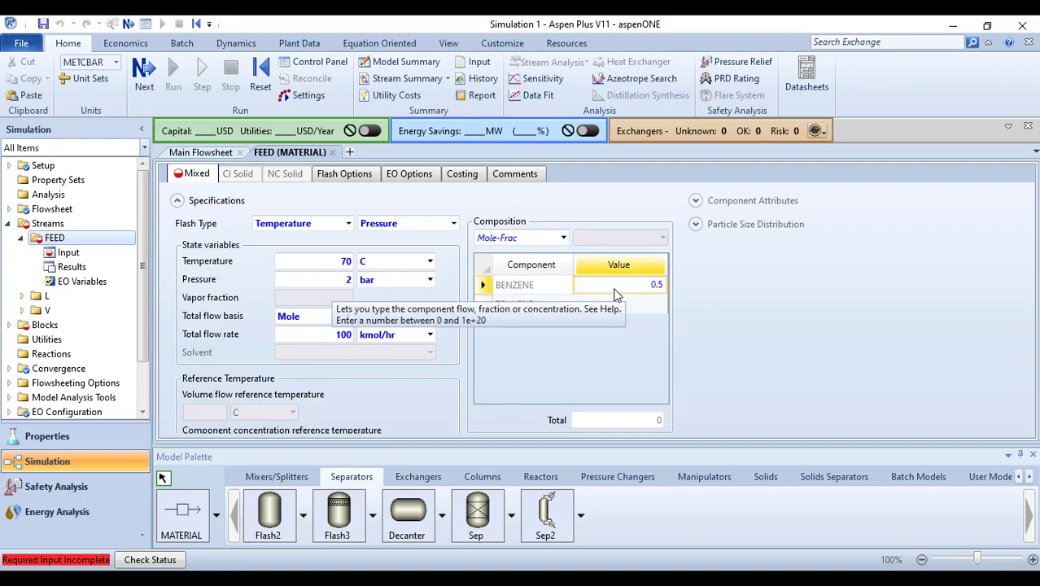
pyautogui.press('Return')
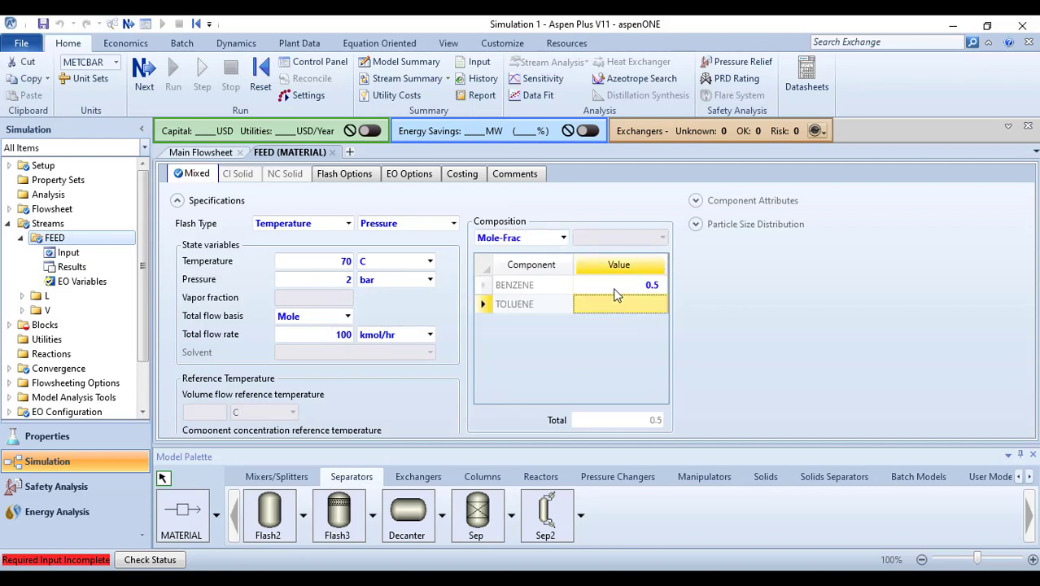
pyautogui.write('0.5')
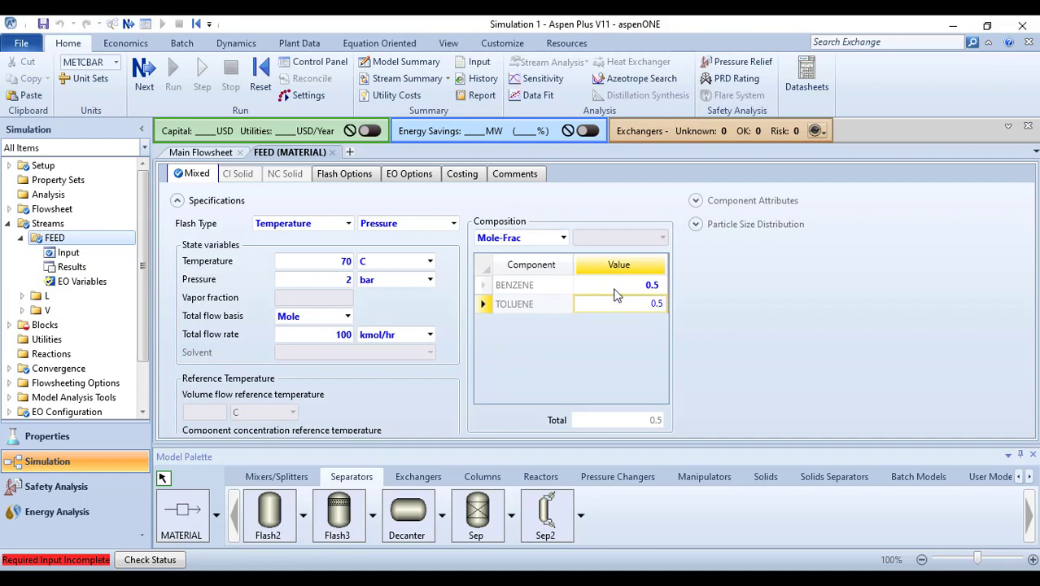
pyautogui.press('Return')
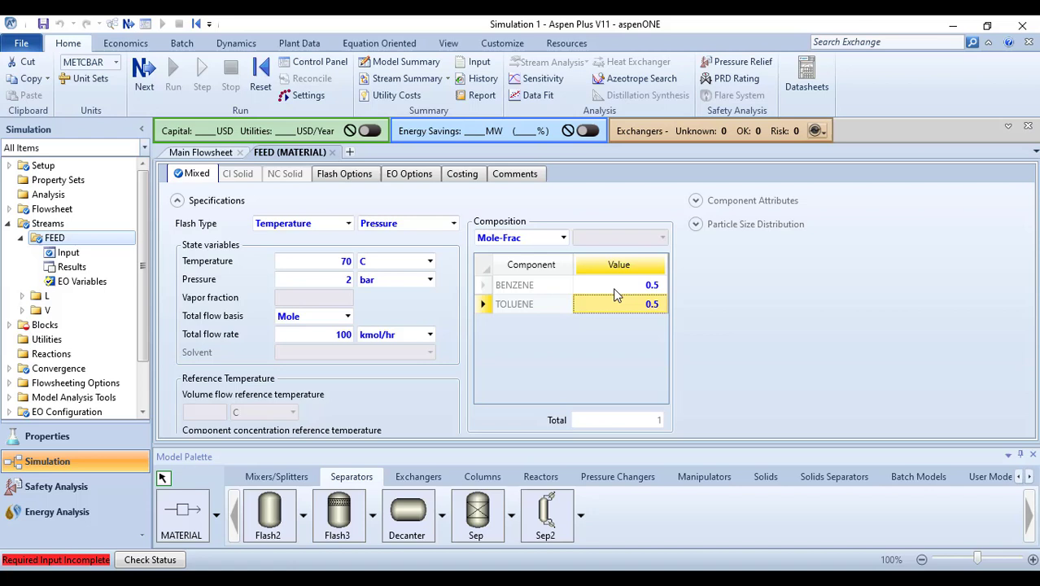
# Open the FLASH block and set a temperature flash at 47 C
pyautogui.click(332, 153)
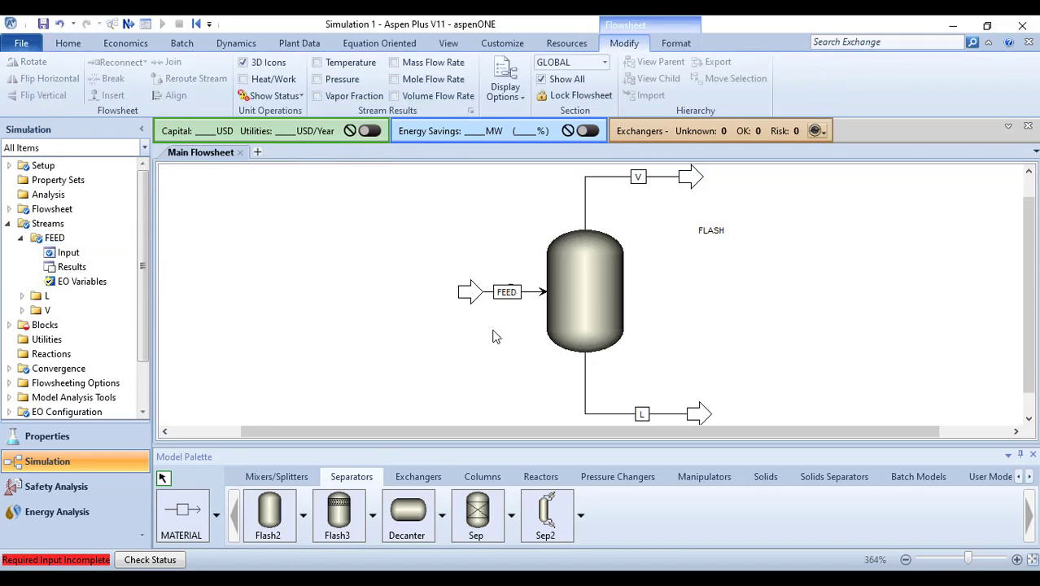
pyautogui.doubleClick(581, 294)
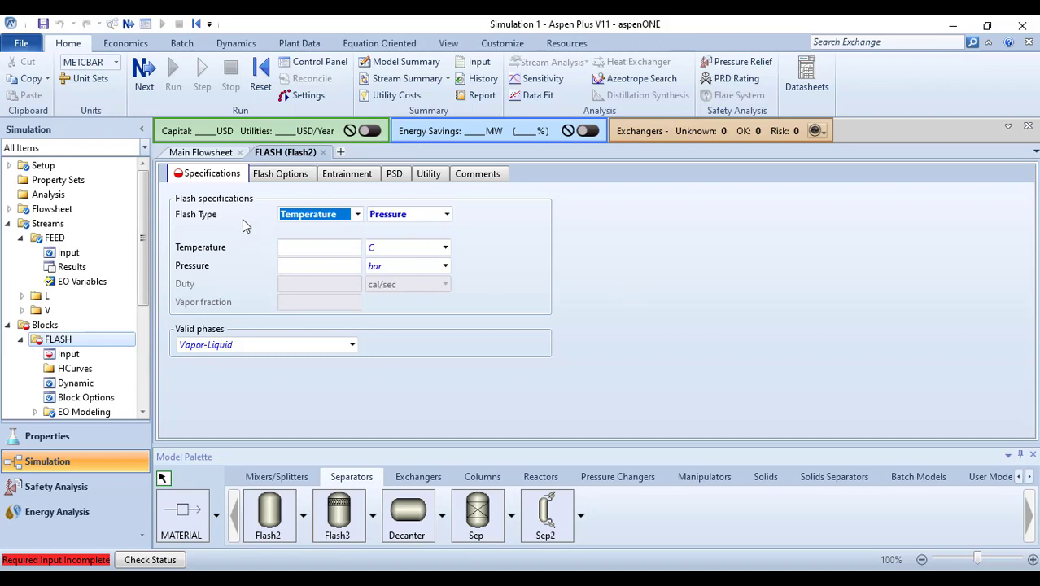
pyautogui.click(357, 216)
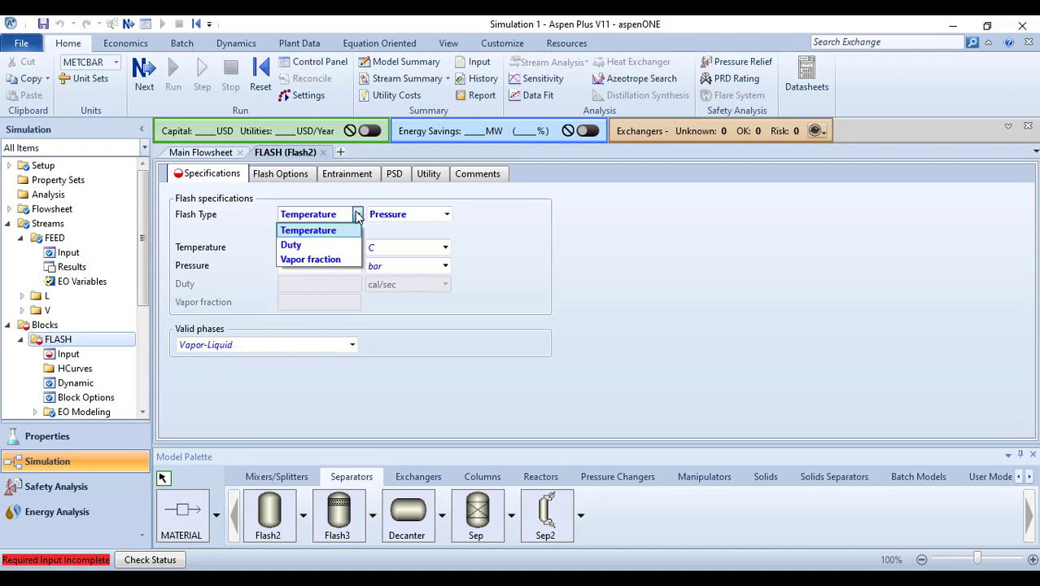
pyautogui.click(358, 216)
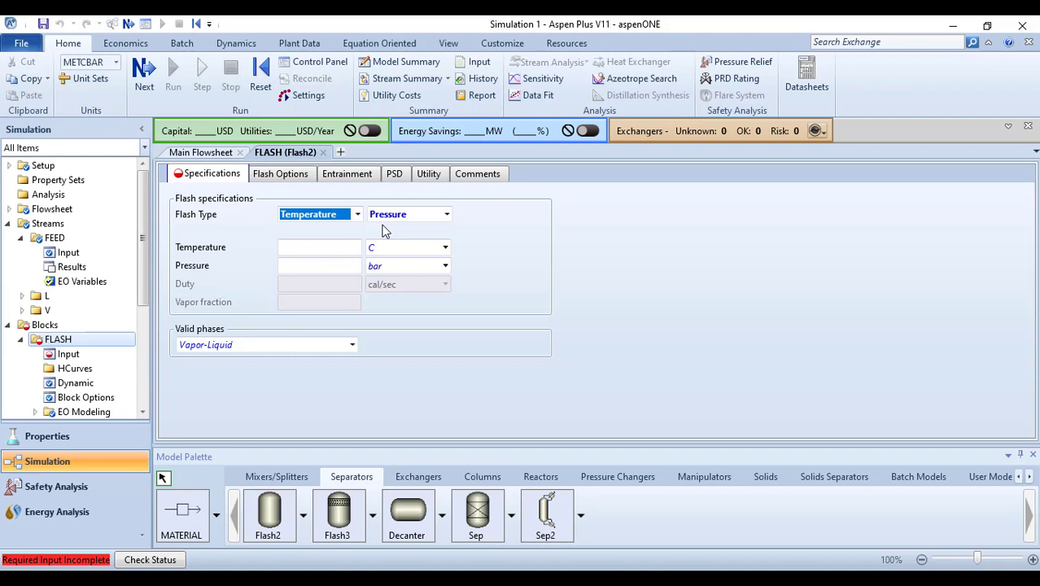
pyautogui.click(340, 248)
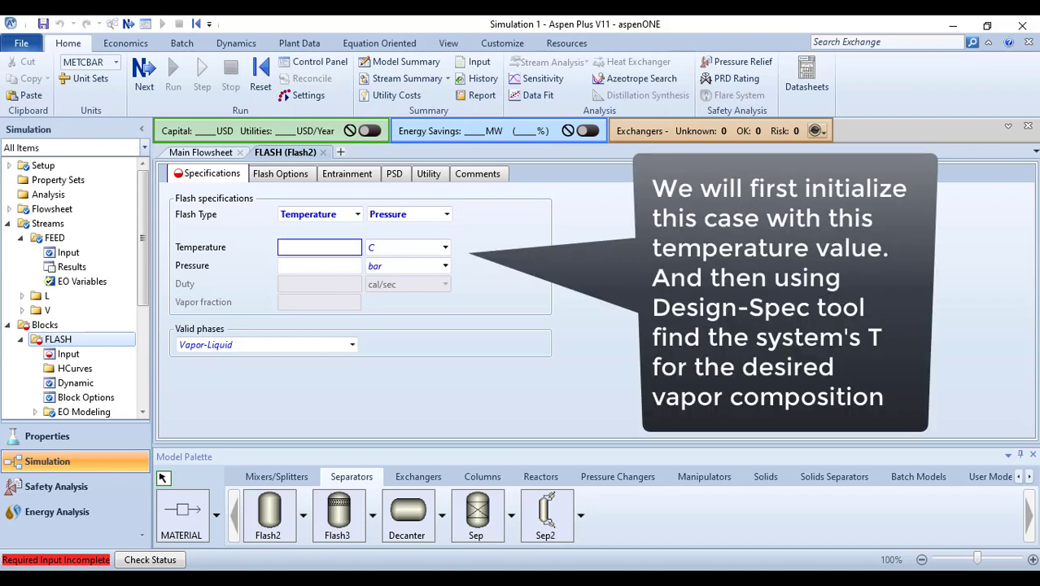
pyautogui.write('47')
pyautogui.press('Return')
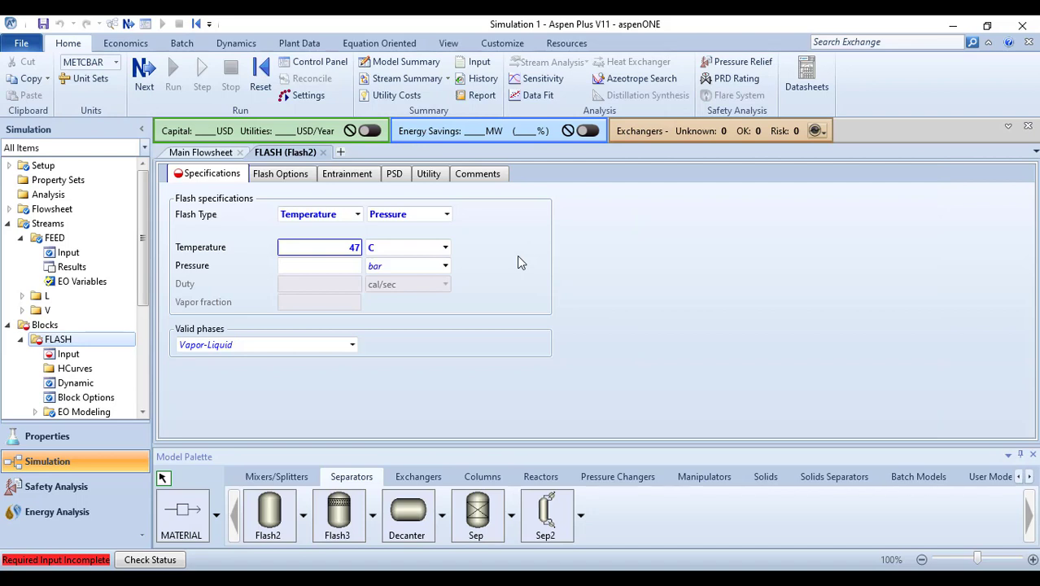
# Enter 150 as the flash pressure and bring up the pressure unit choices
pyautogui.click(347, 265)
pyautogui.write('150')
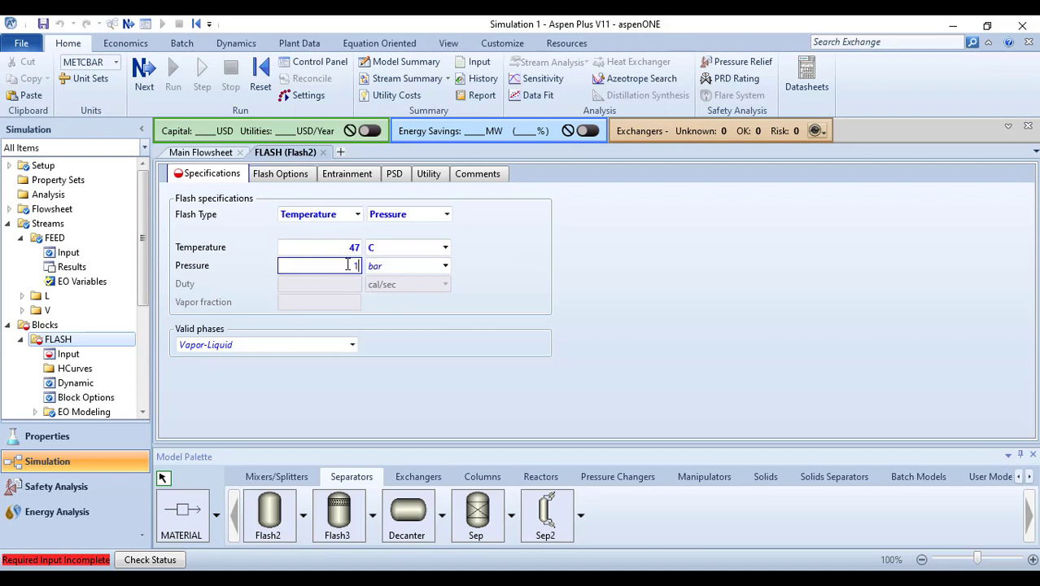
pyautogui.click(445, 265)
pyautogui.scroll(-2, 400, 439)
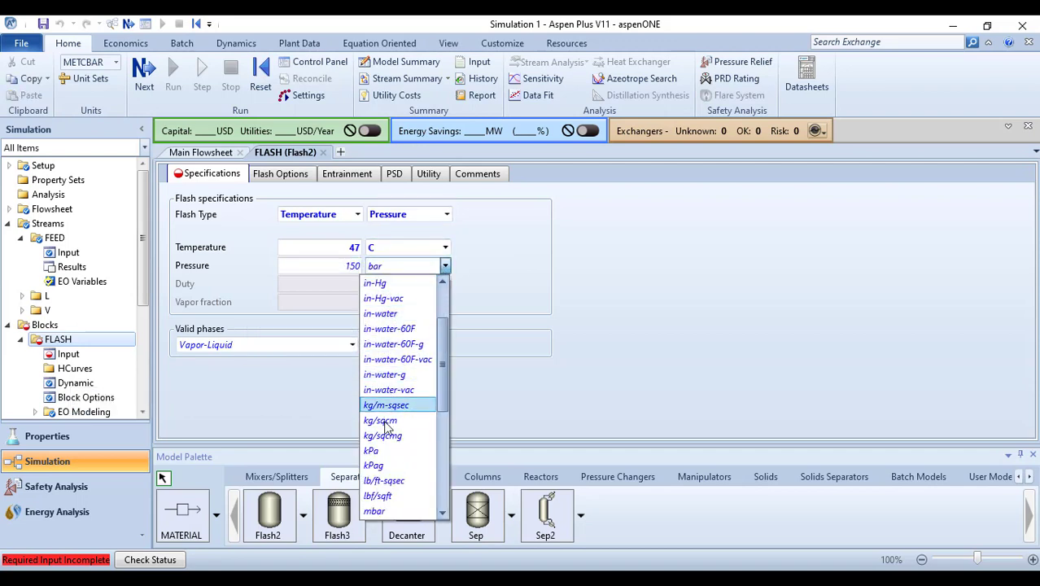
pyautogui.scroll(-2, 394, 472)
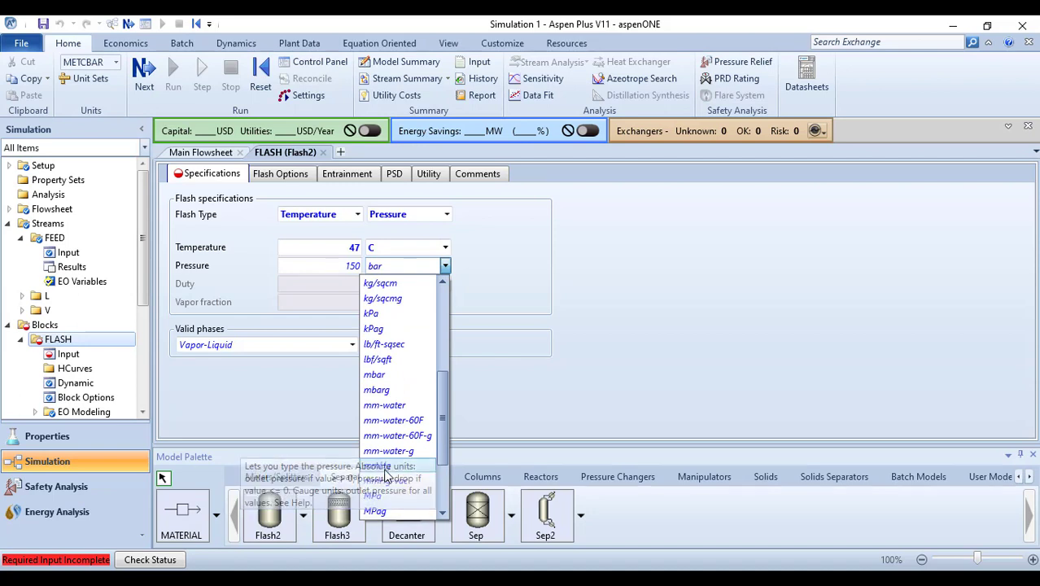
# Choose mmHg as the unit for the 150 flash pressure
pyautogui.click(393, 480)
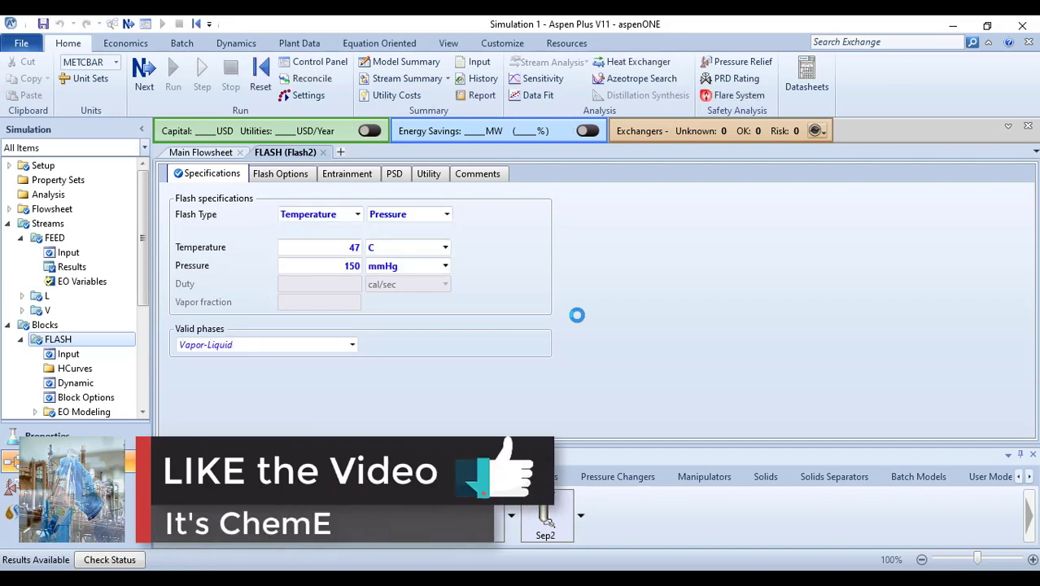
# Open the Stream Summary and expand Mole Fractions, showing V with 0.69381 benzene
pyautogui.click(398, 82)
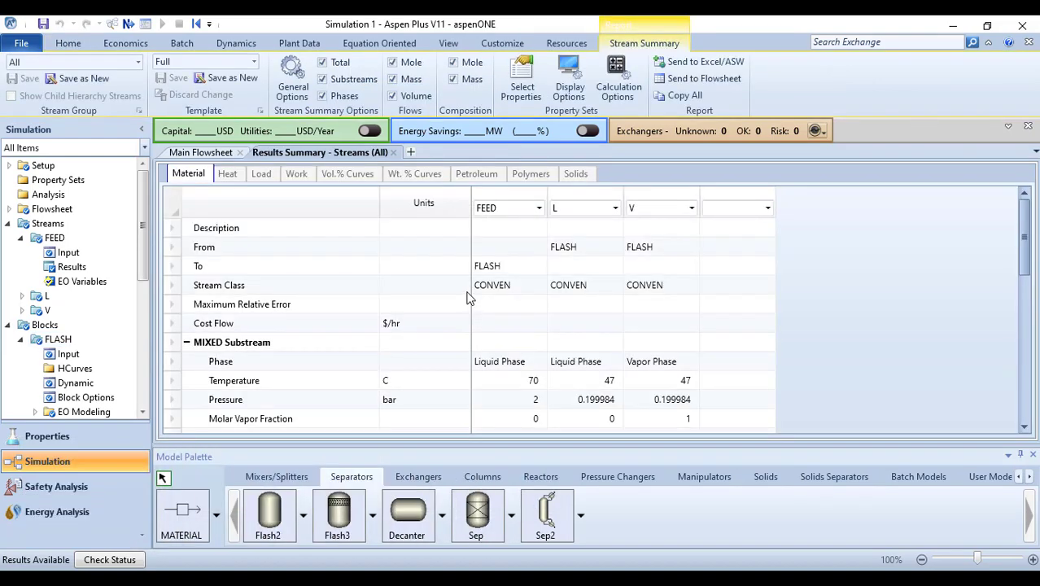
pyautogui.scroll(-6, 468, 299)
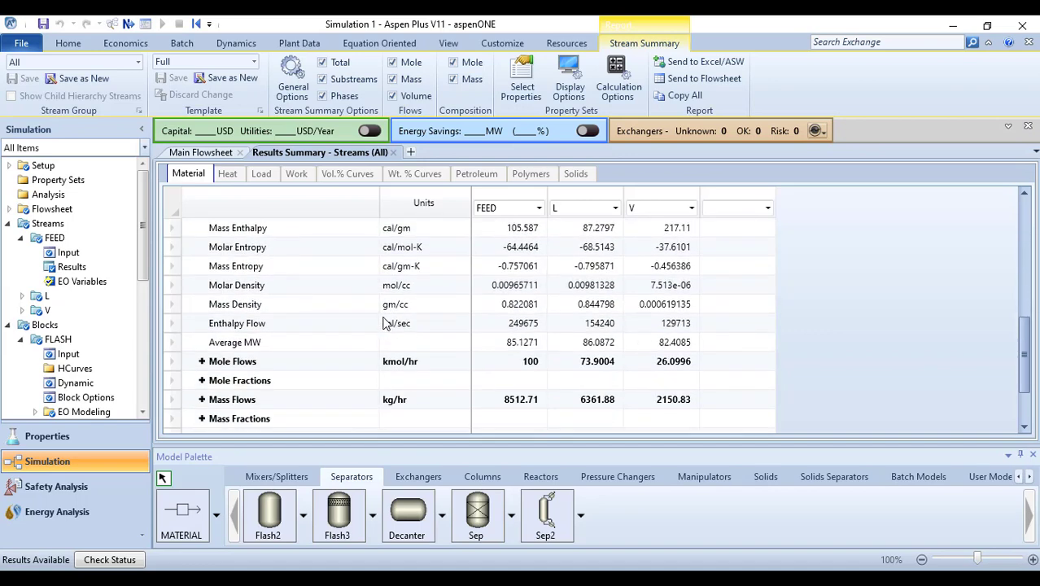
pyautogui.scroll(-1, 386, 324)
pyautogui.click(201, 324)
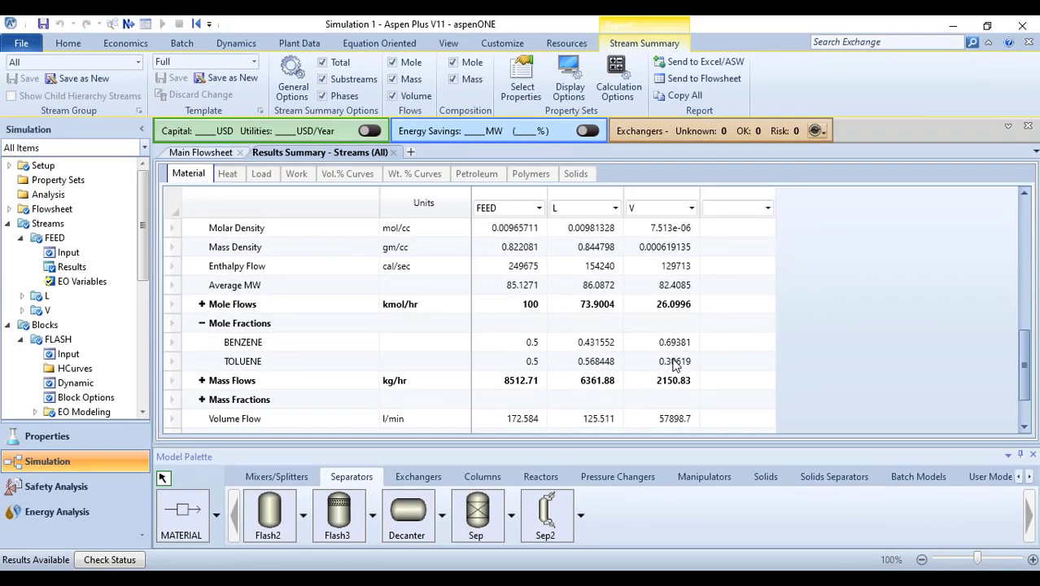
# Close the results summary, collapse Streams, Blocks and Results Summary, and expand Flowsheeting Options
pyautogui.click(393, 152)
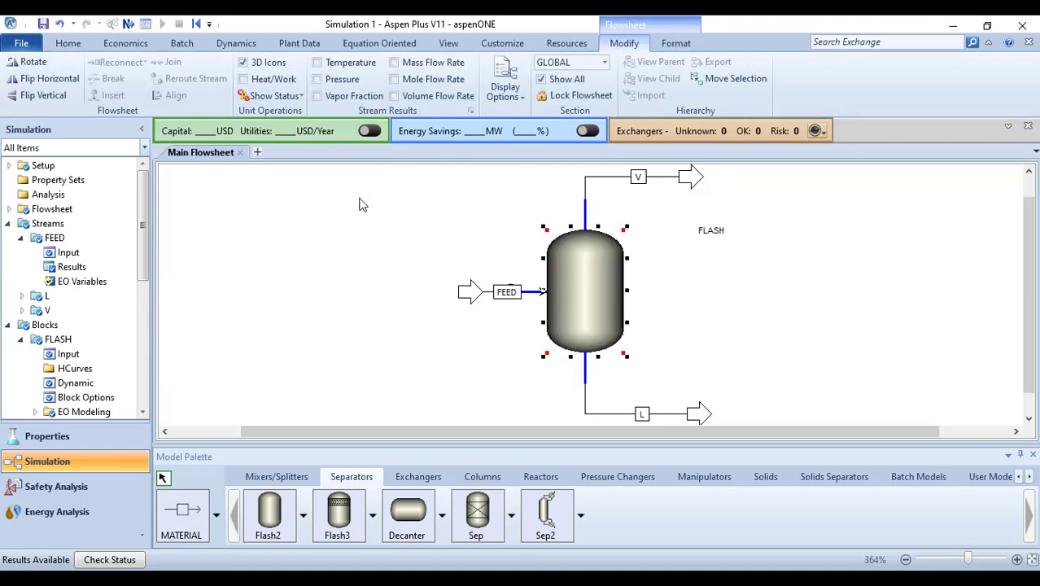
pyautogui.click(8, 224)
pyautogui.click(9, 237)
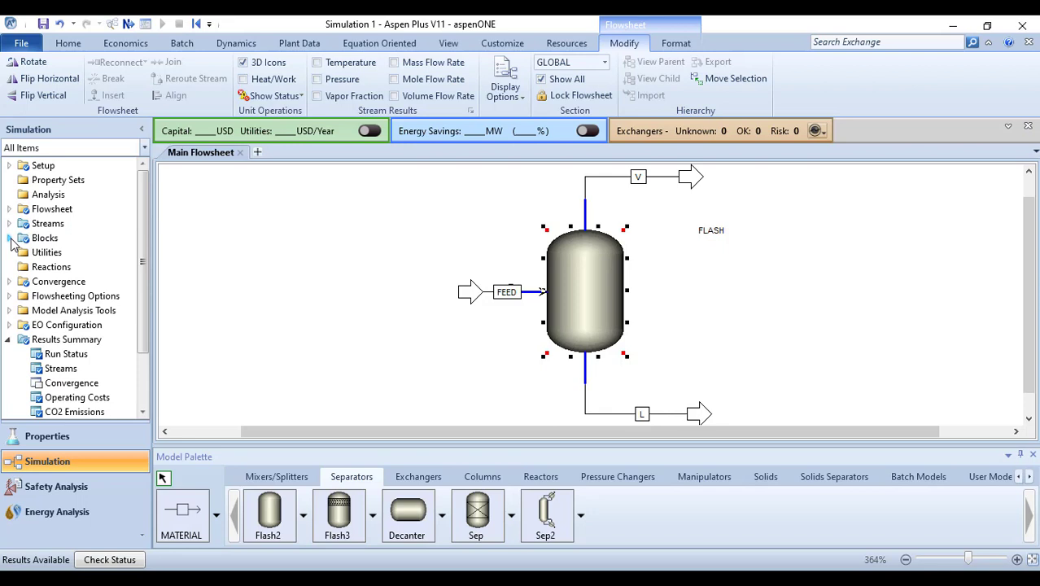
pyautogui.click(8, 342)
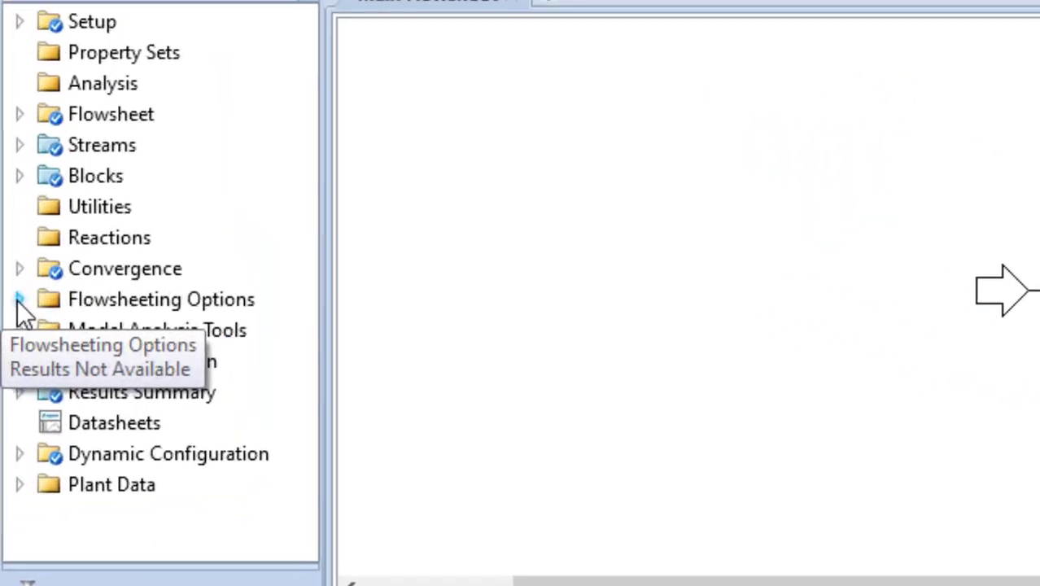
pyautogui.click(9, 296)
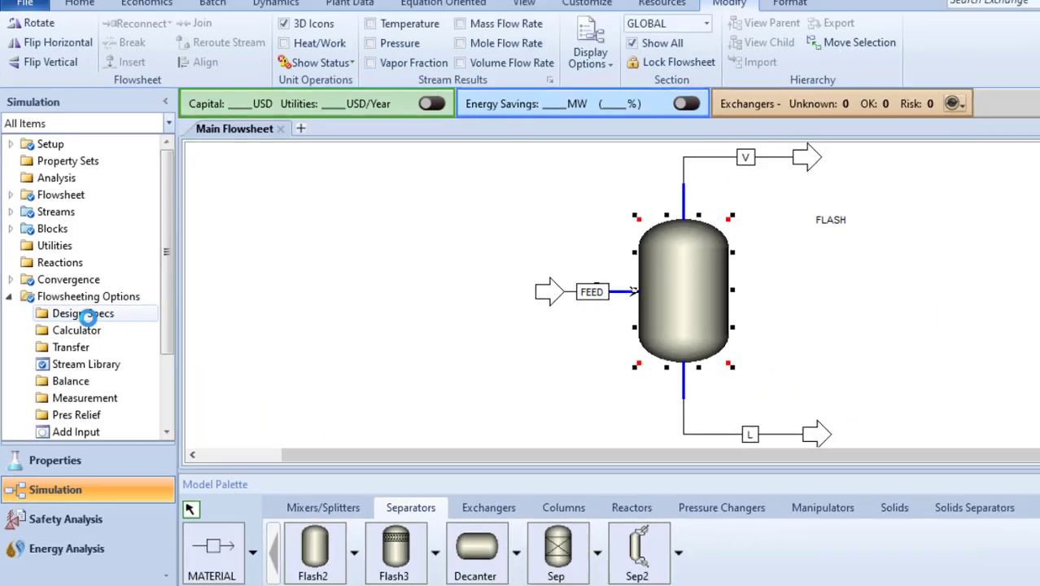
# Create a new design spec under Design Specs, keeping the default name DS-1
pyautogui.click(193, 346)
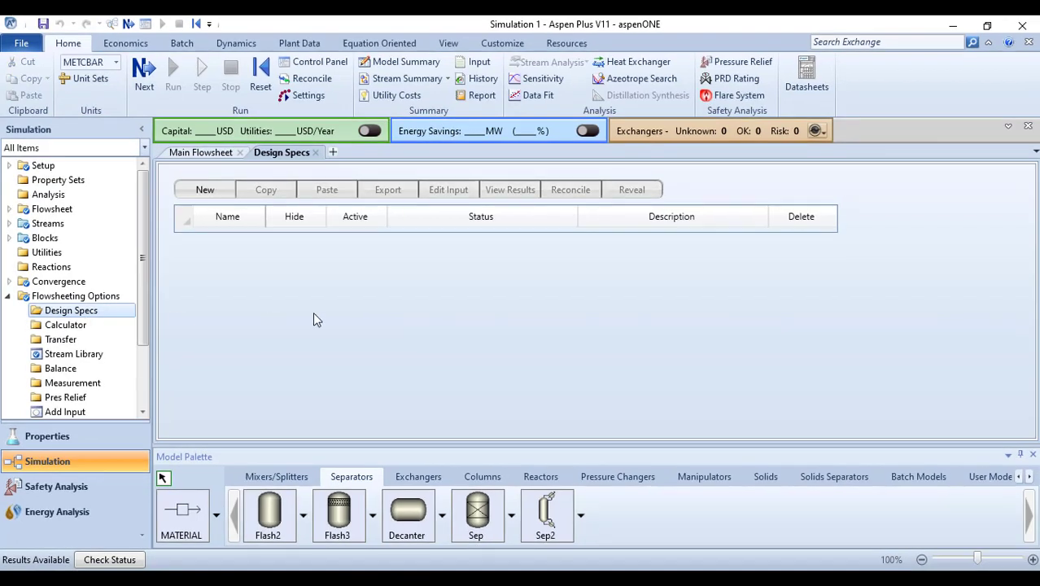
pyautogui.click(211, 198)
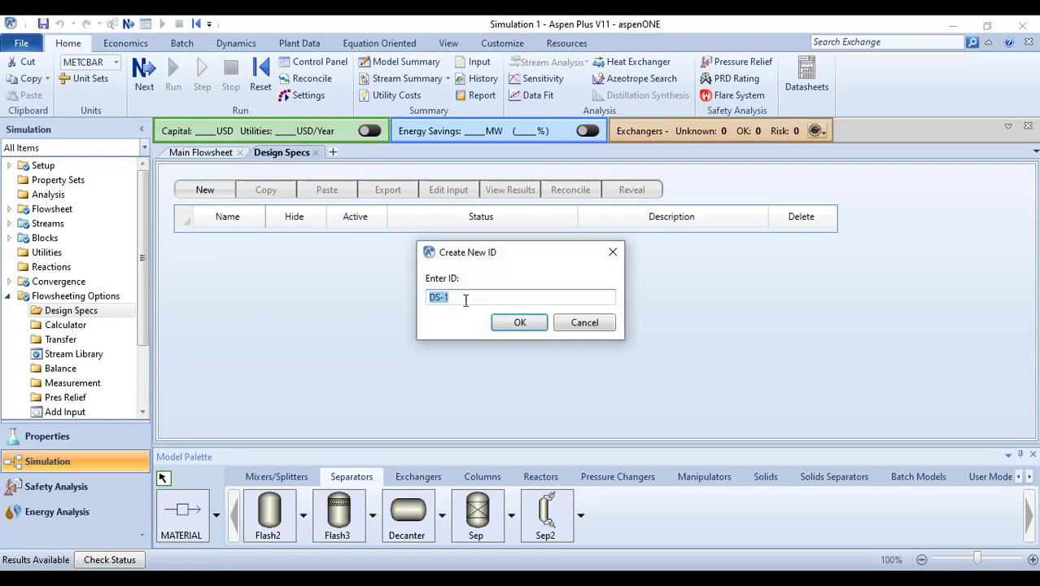
pyautogui.click(516, 323)
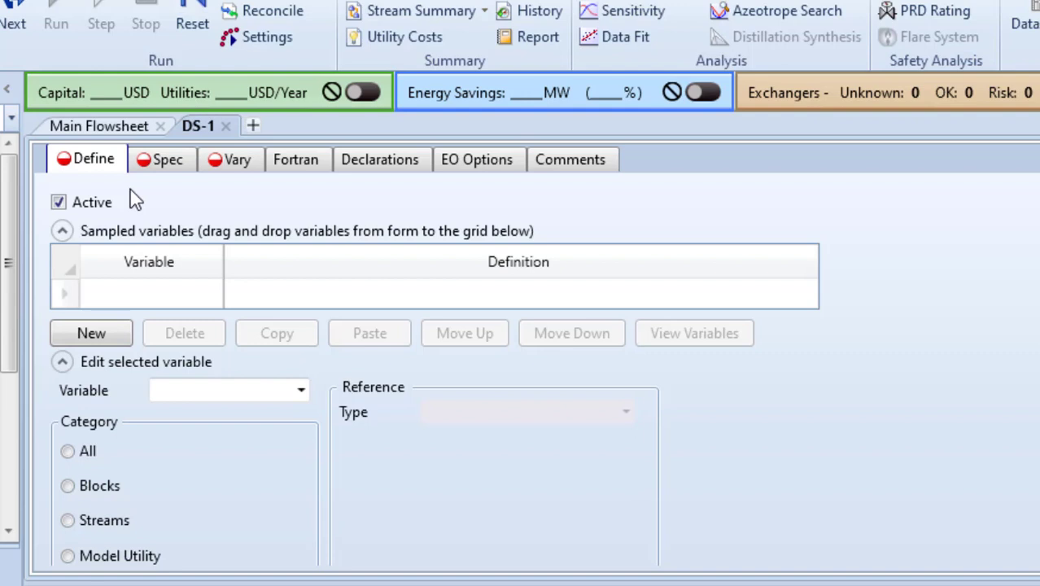
# Add a sampled variable named MOLB in the Streams category
pyautogui.click(108, 337)
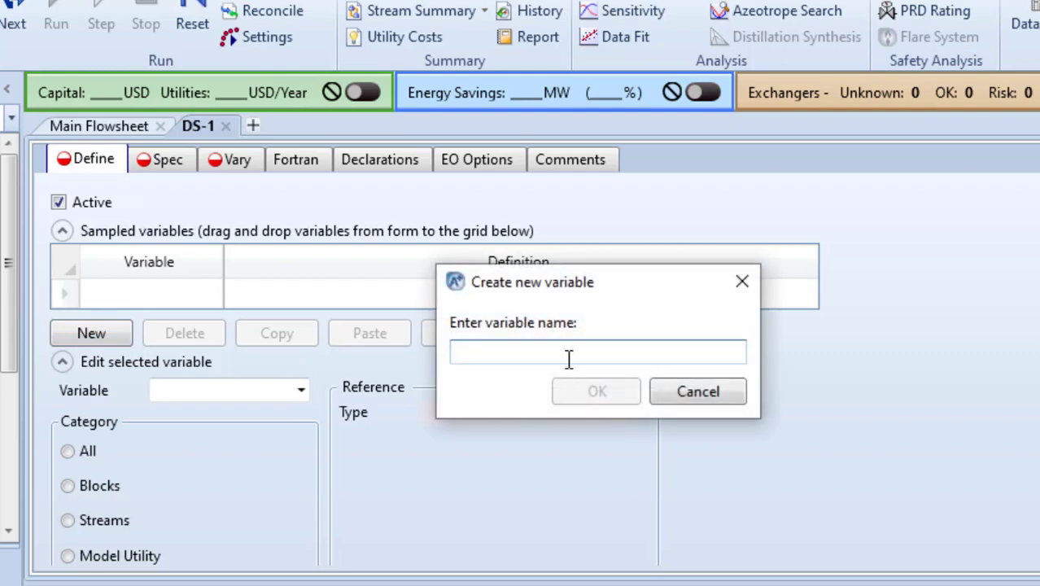
pyautogui.write('MO')
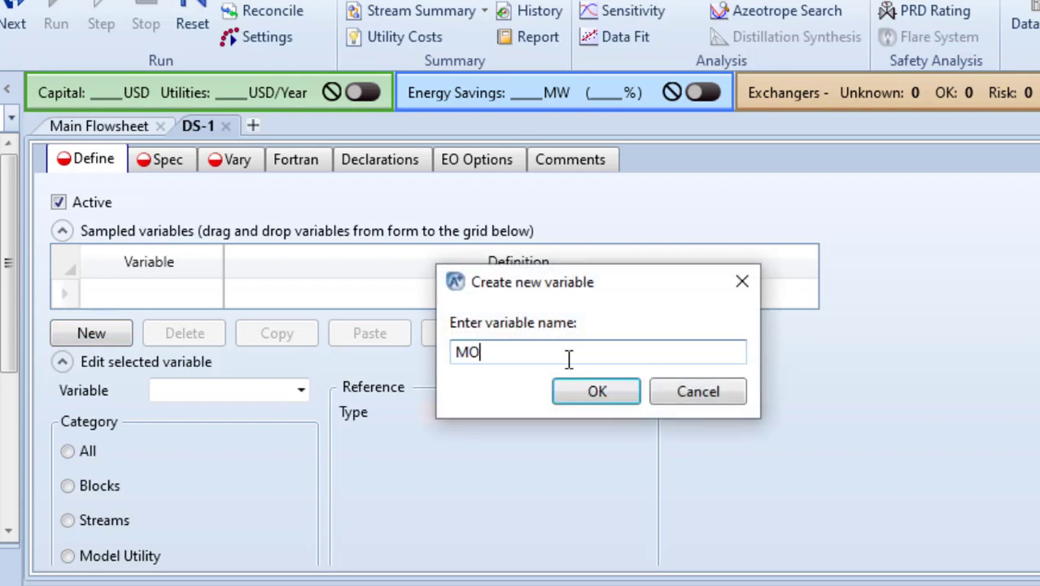
pyautogui.write('LB')
pyautogui.press('Return')
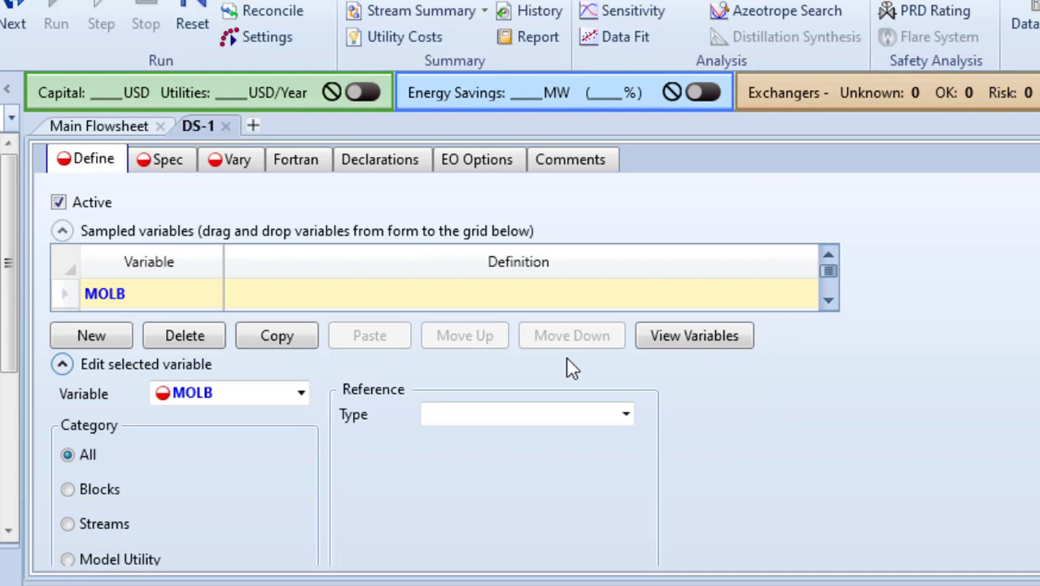
pyautogui.scroll(-3, 227, 488)
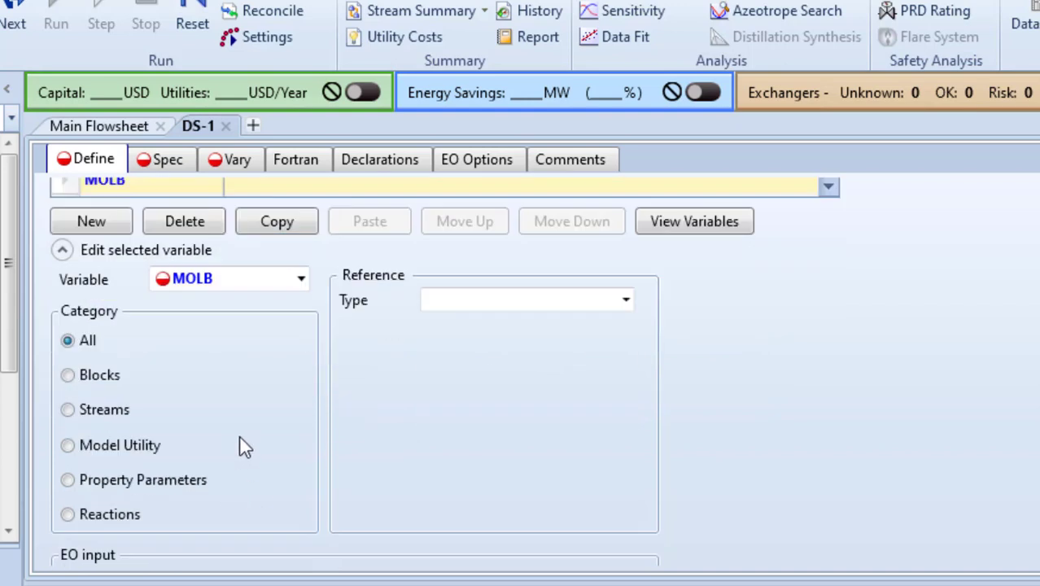
pyautogui.click(70, 411)
# Make MOLB the Mole-Frac of BENZENE in stream V
pyautogui.click(626, 301)
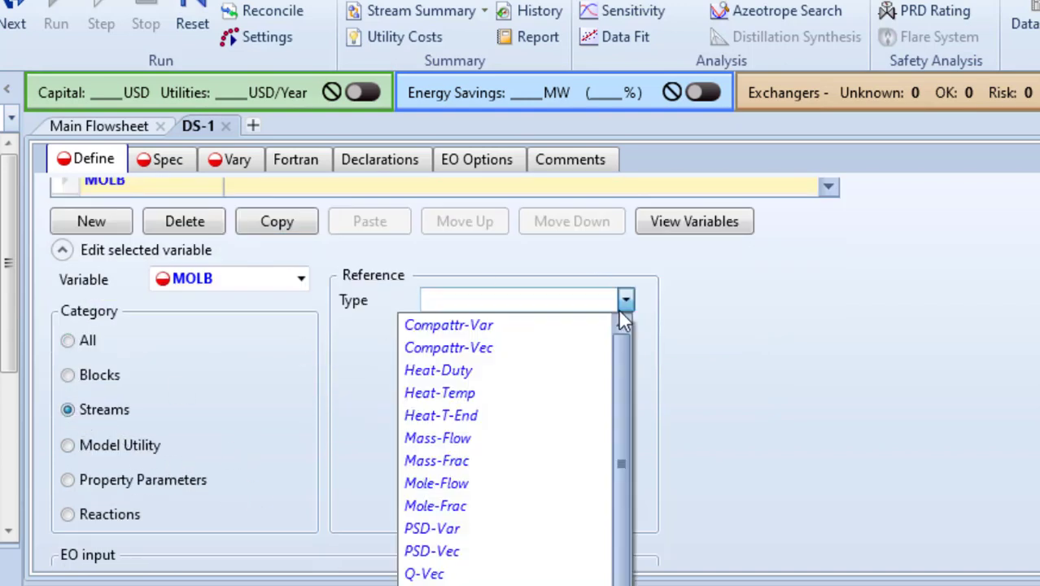
pyautogui.scroll(-2, 553, 488)
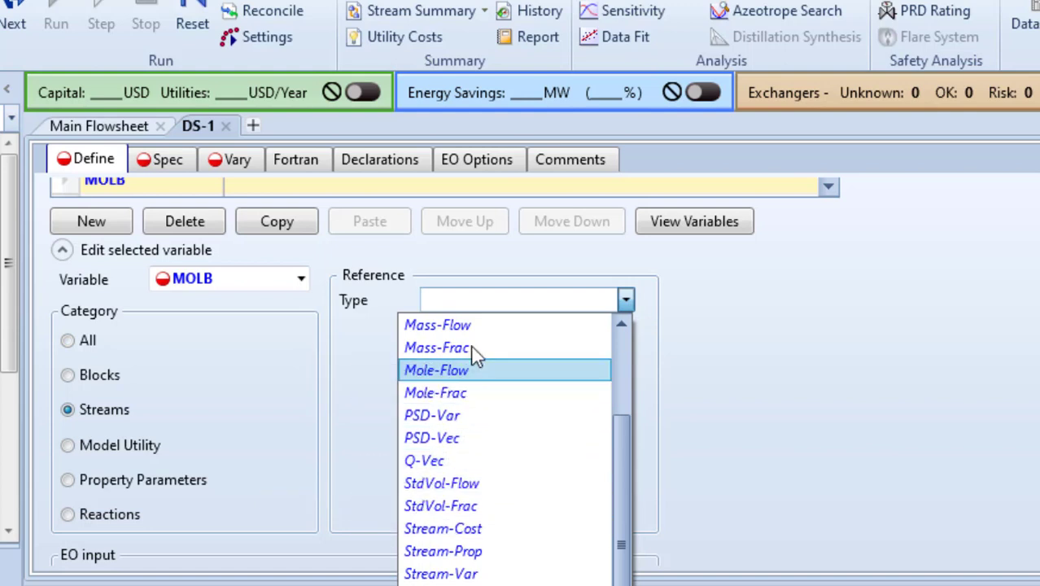
pyautogui.click(464, 393)
pyautogui.click(623, 329)
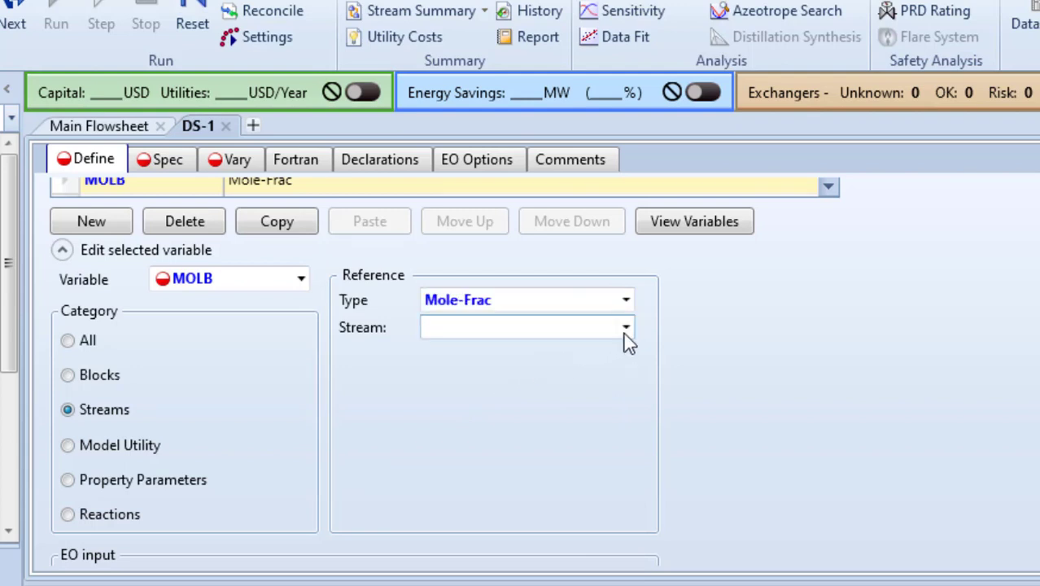
pyautogui.click(534, 396)
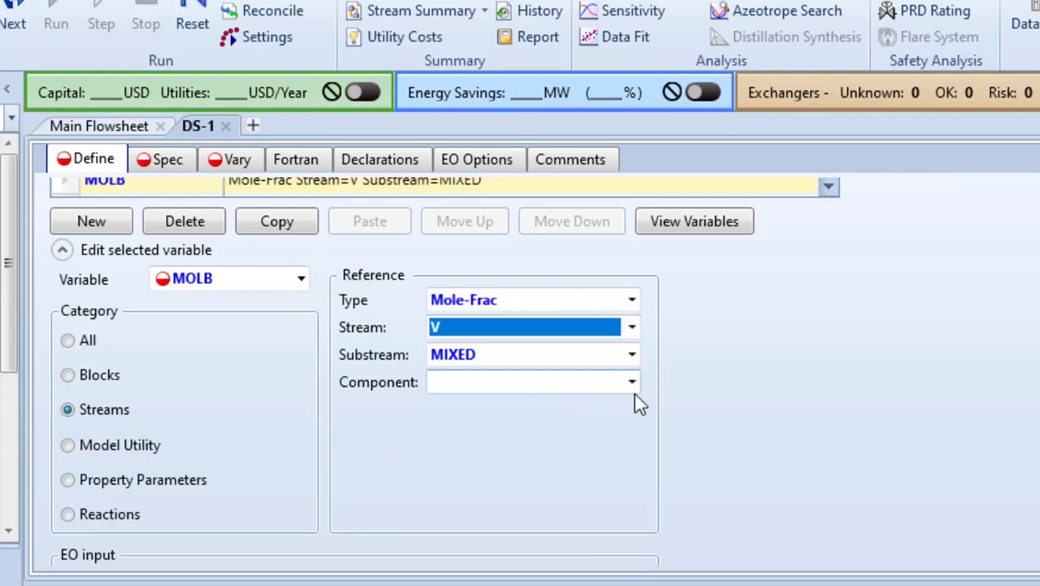
pyautogui.click(632, 383)
pyautogui.click(503, 406)
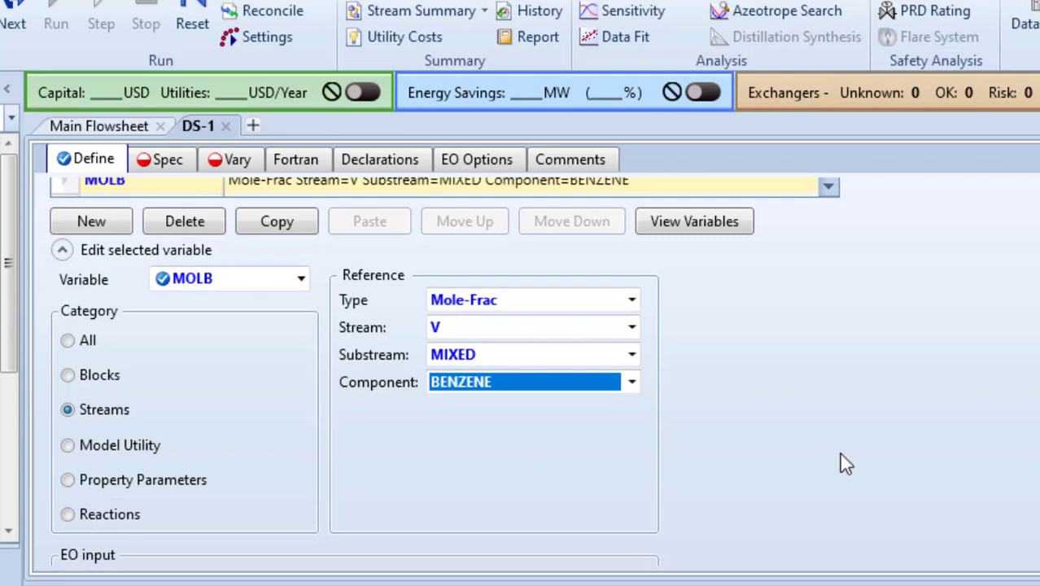
pyautogui.scroll(1, 843, 460)
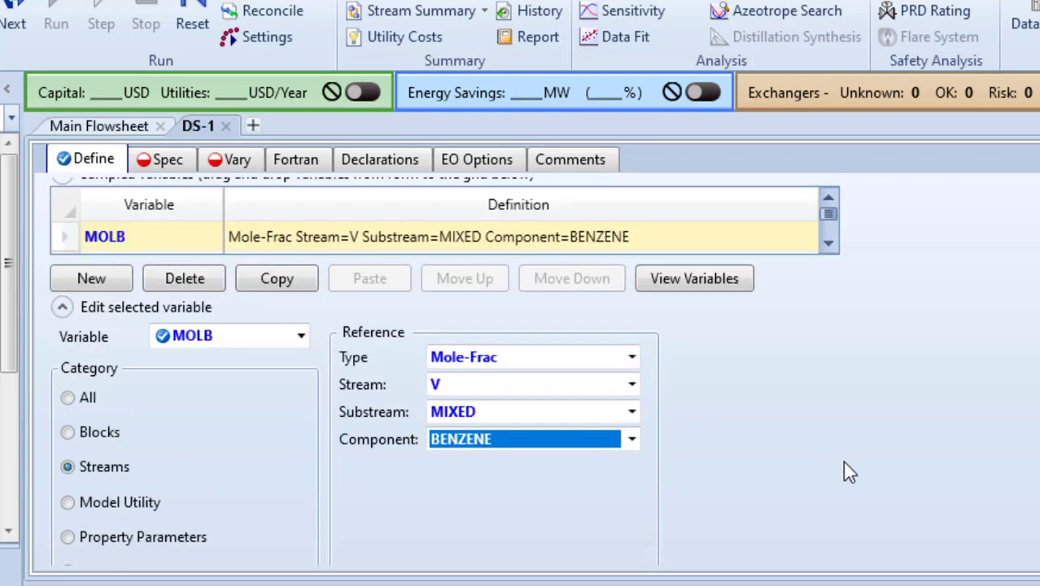
# On the DS-1 Spec tab, enter spec MOLB, target 0.65 and tolerance 0.0001
pyautogui.click(165, 163)
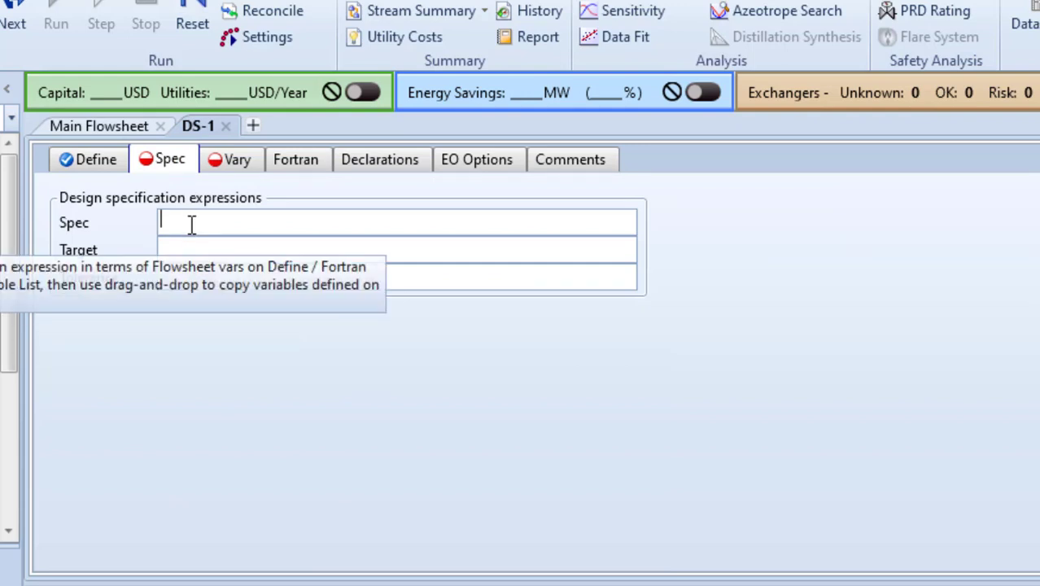
pyautogui.write('MOLB')
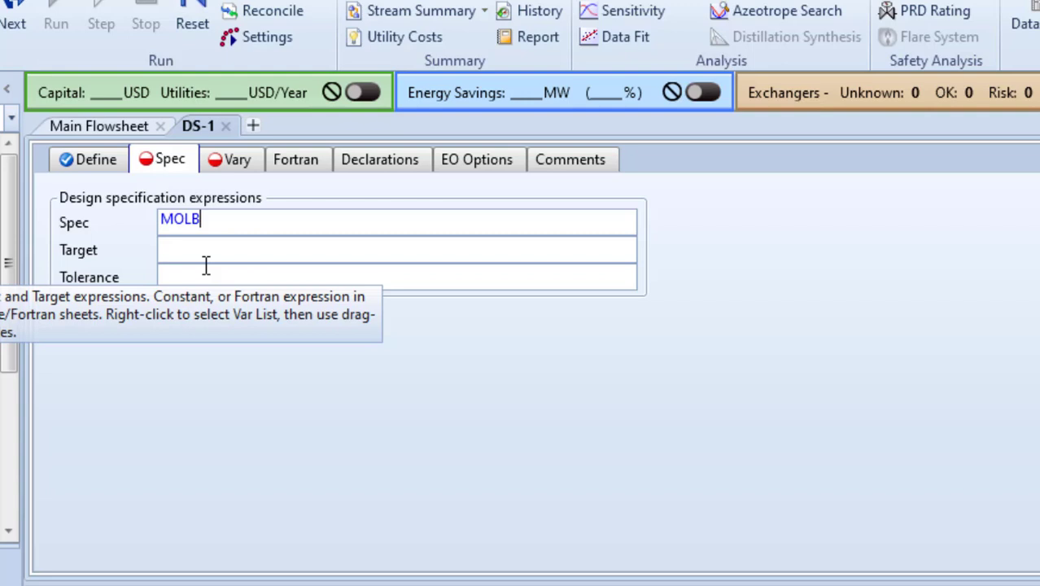
pyautogui.click(210, 259)
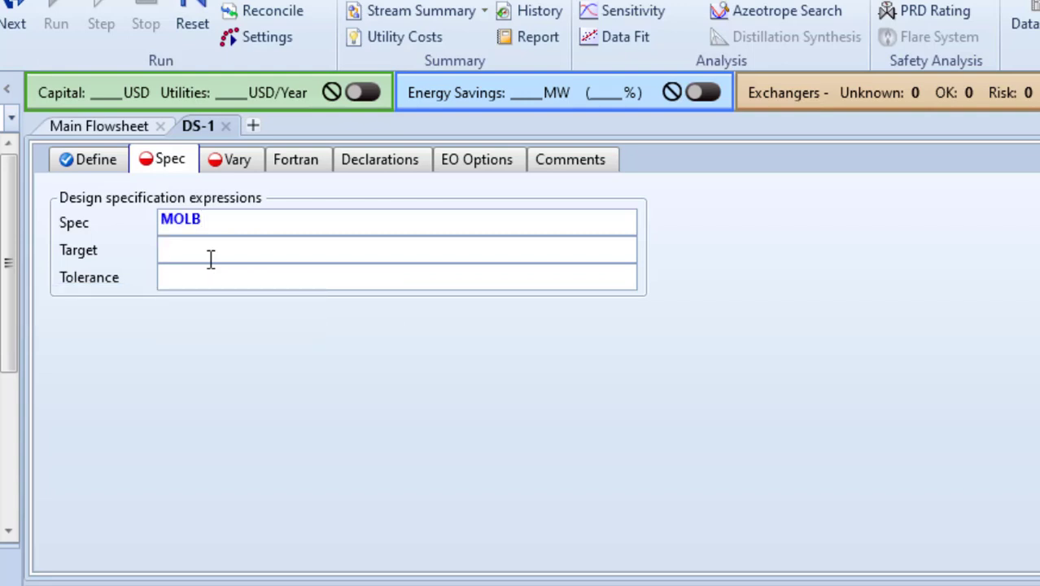
pyautogui.write('0.65')
pyautogui.click(214, 218)
pyautogui.click(219, 280)
pyautogui.write('0.00')
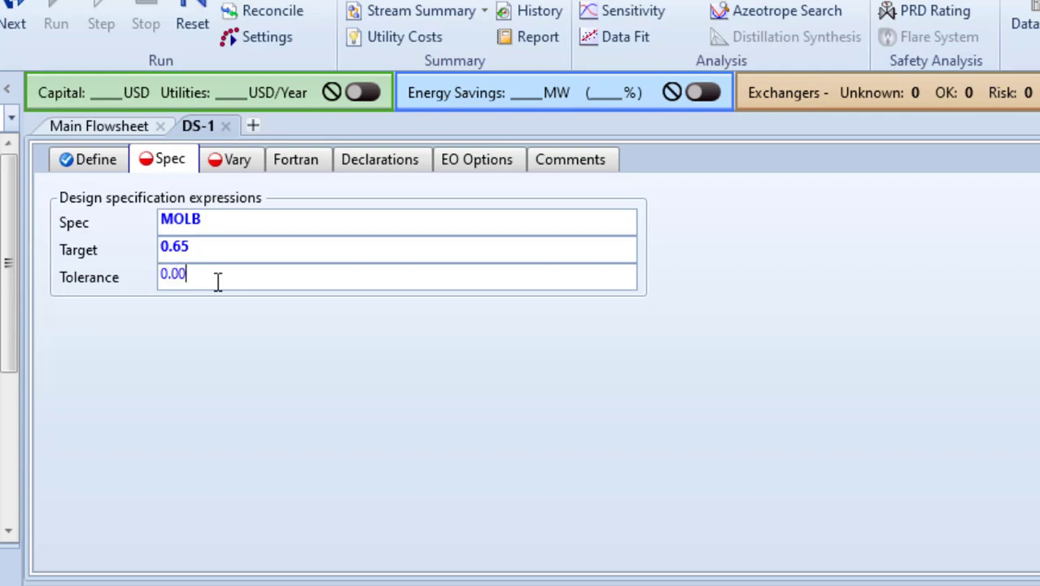
pyautogui.write('01')
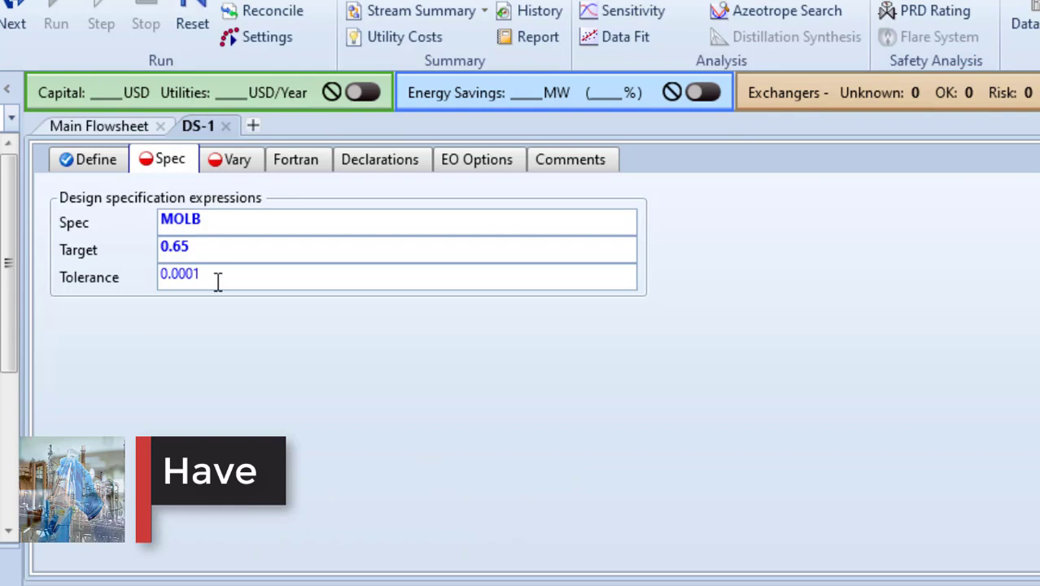
pyautogui.press('Return')
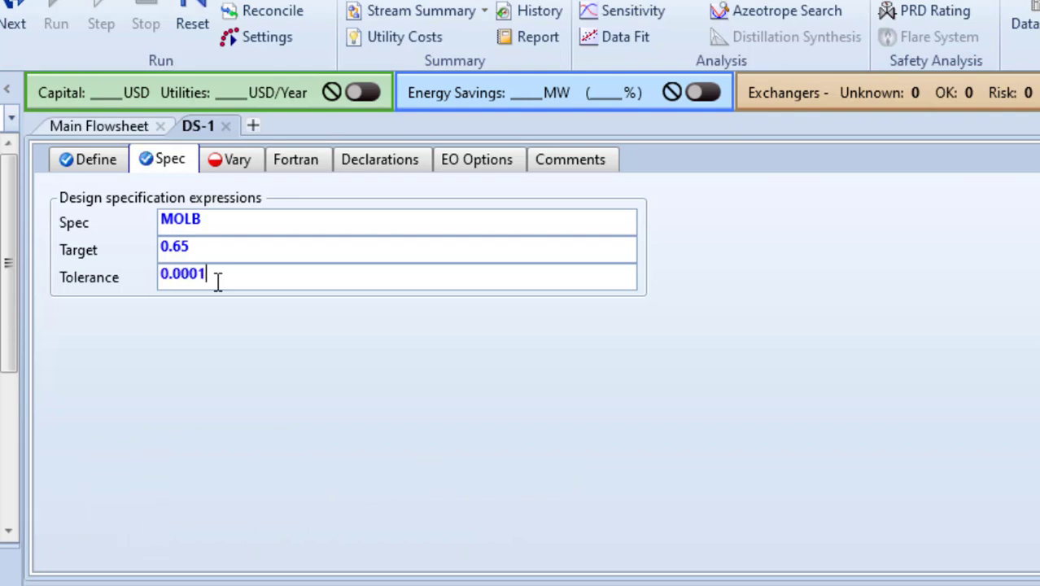
# Make DS-1 vary the Block-Var TEMP of block FLASH, ready to enter its lower limit
pyautogui.click(234, 162)
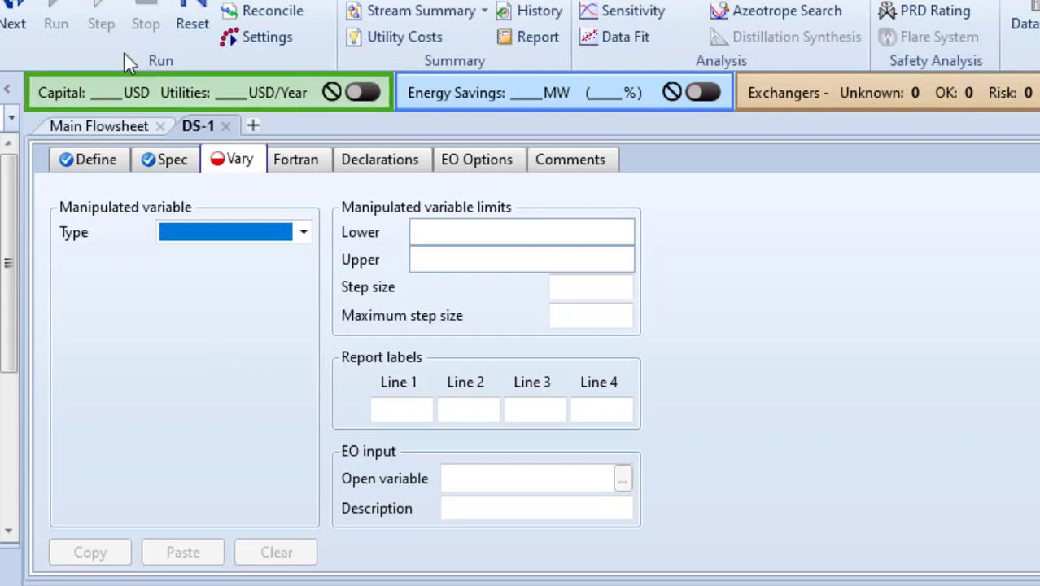
pyautogui.click(299, 230)
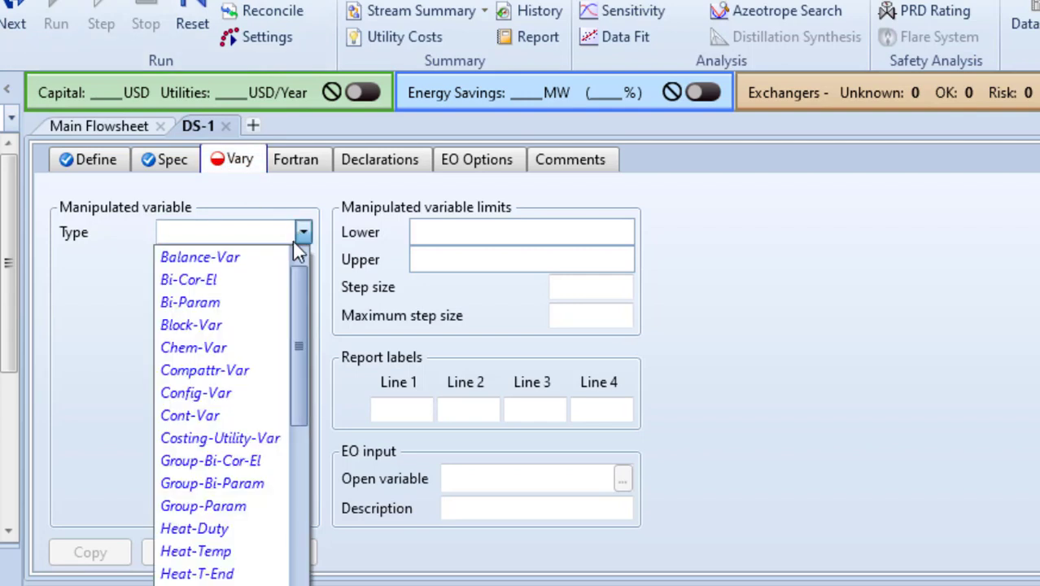
pyautogui.click(216, 329)
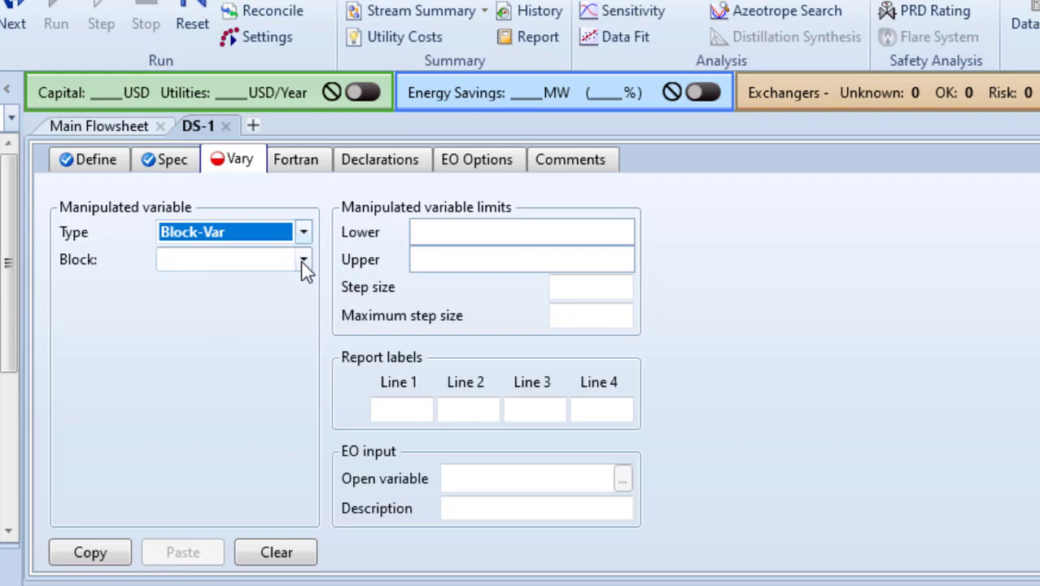
pyautogui.click(303, 261)
pyautogui.click(231, 287)
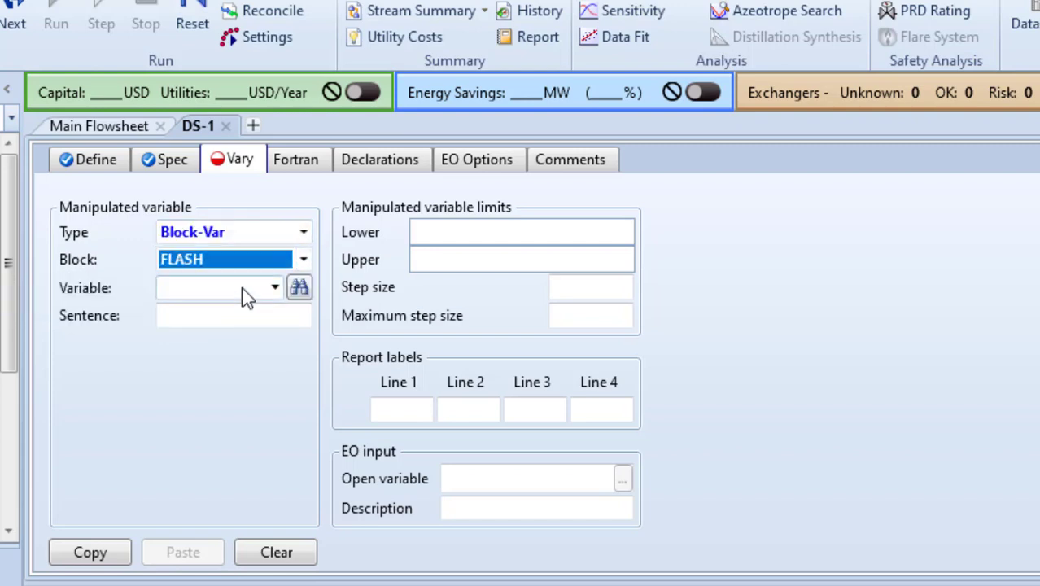
pyautogui.click(275, 288)
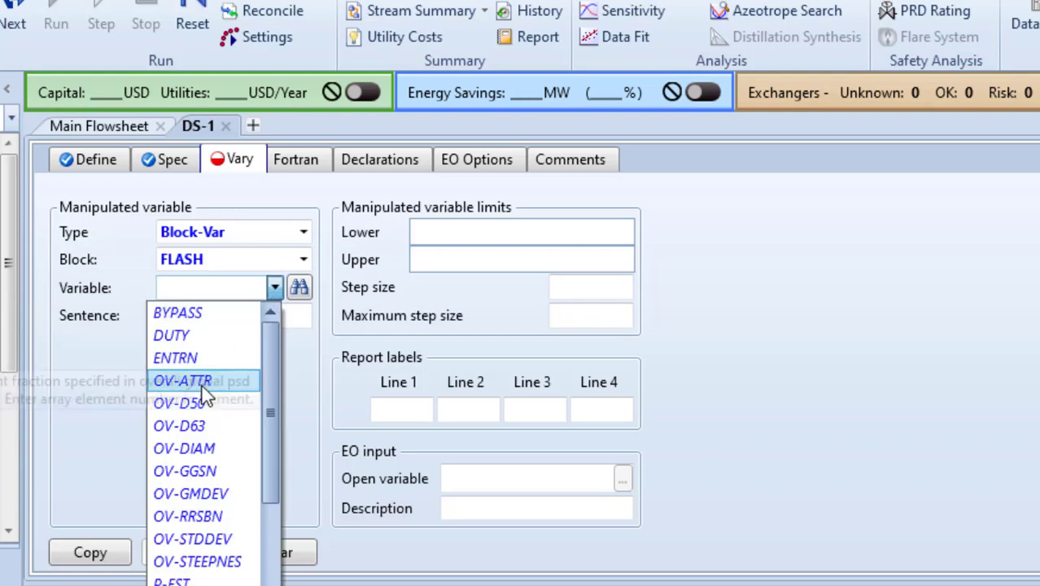
pyautogui.scroll(-5, 203, 396)
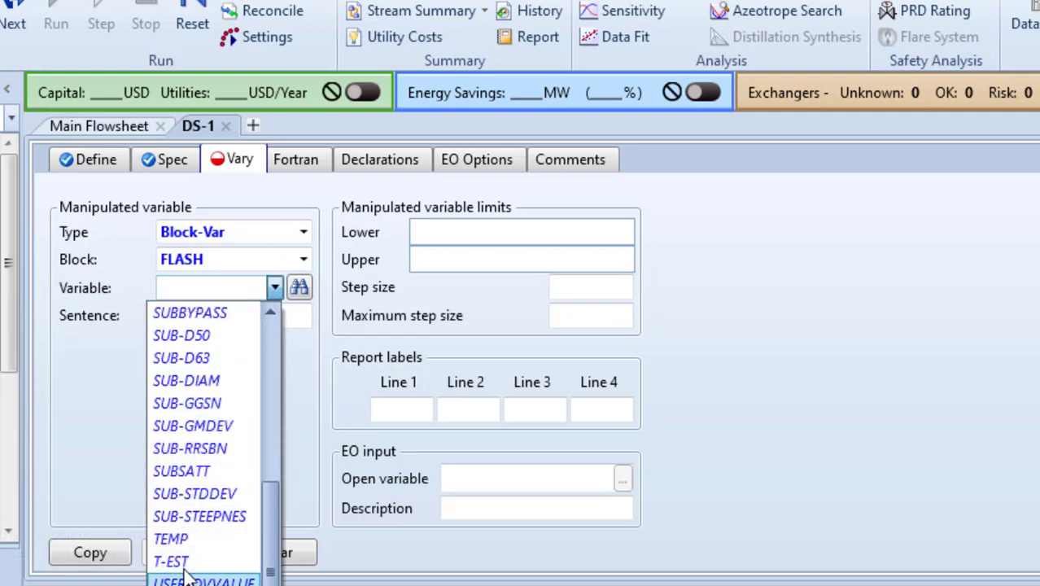
pyautogui.click(171, 539)
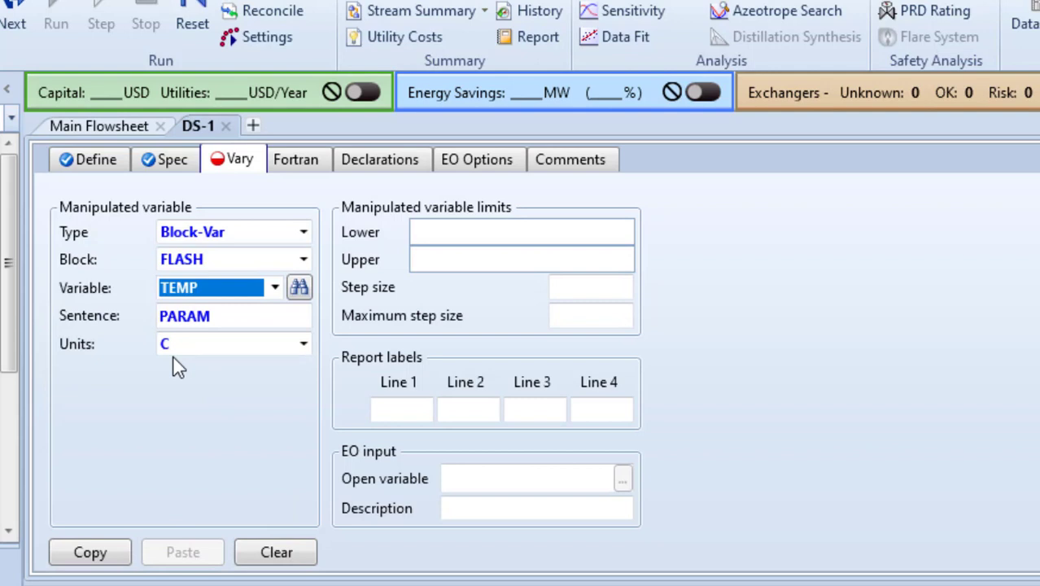
pyautogui.click(486, 236)
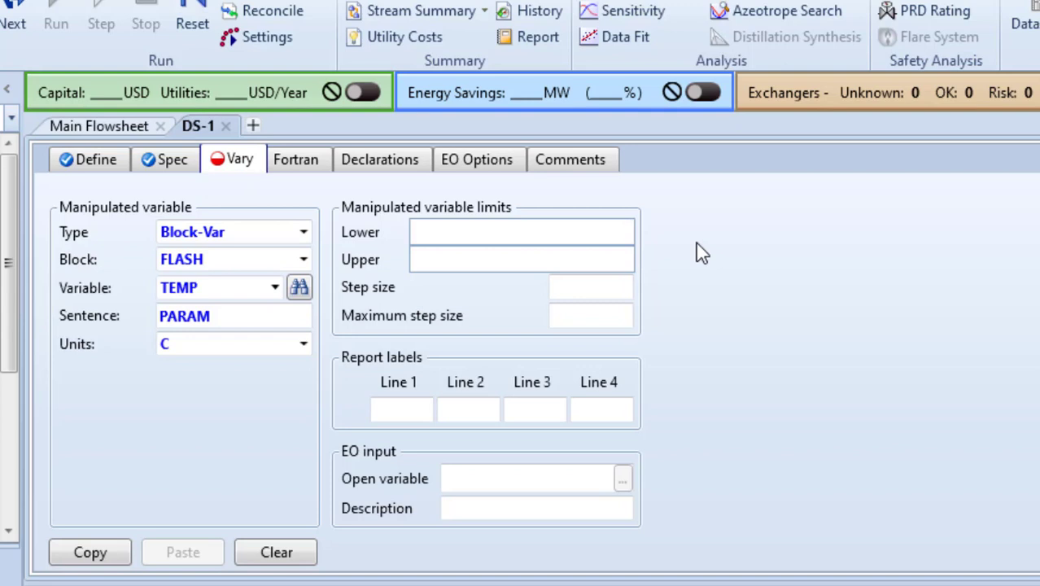
# Give the flash temperature a lower limit of 45, upper limit of 50 and step size of 0.5
pyautogui.write('45')
pyautogui.click(609, 261)
pyautogui.write('50')
pyautogui.press('Return')
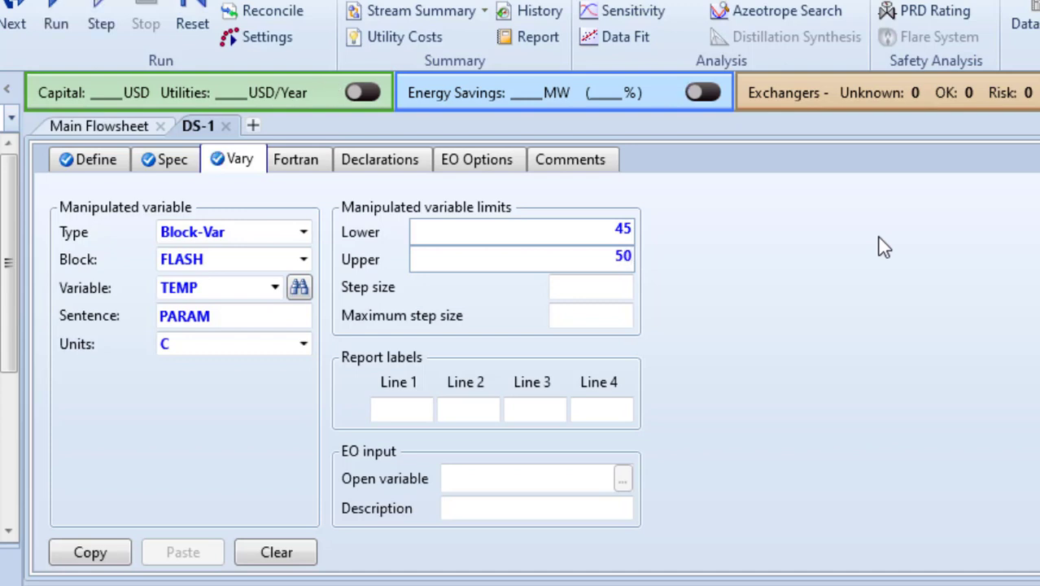
pyautogui.click(610, 288)
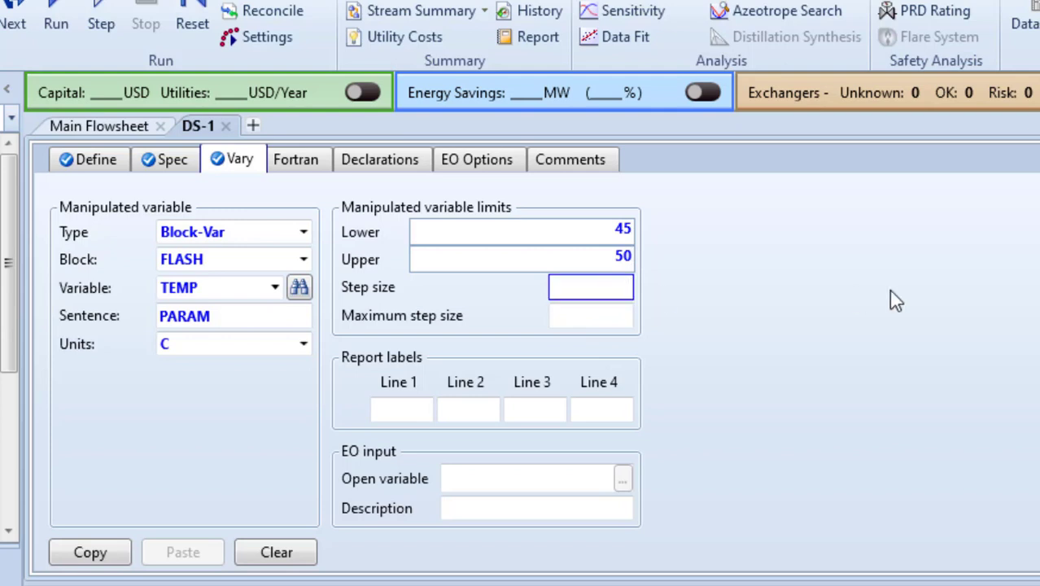
pyautogui.write('0.5')
# Reinitialize the simulation, confirming the purge of all previous results, then rerun it
pyautogui.click(184, 29)
pyautogui.click(507, 418)
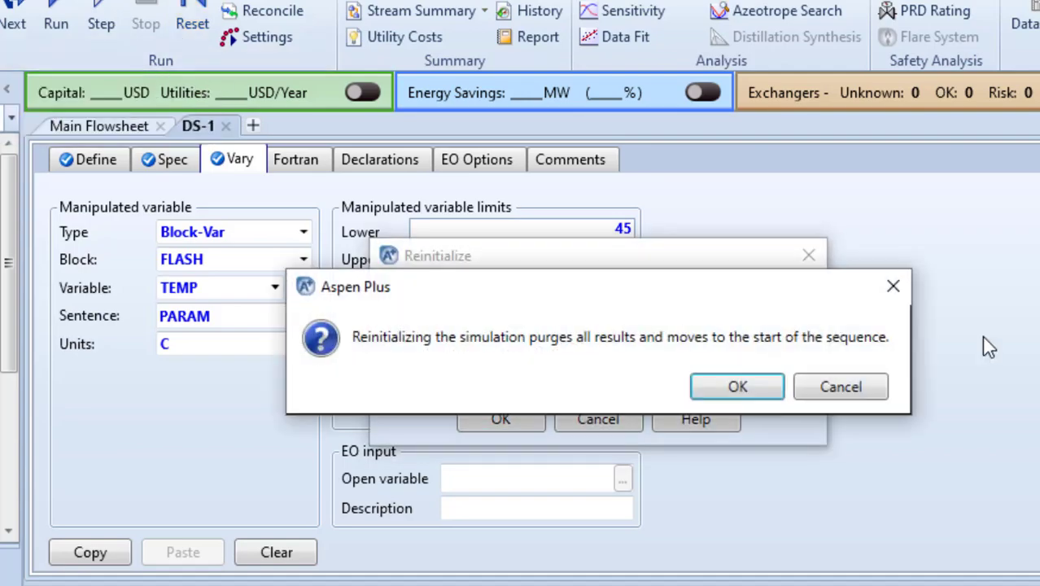
pyautogui.click(774, 386)
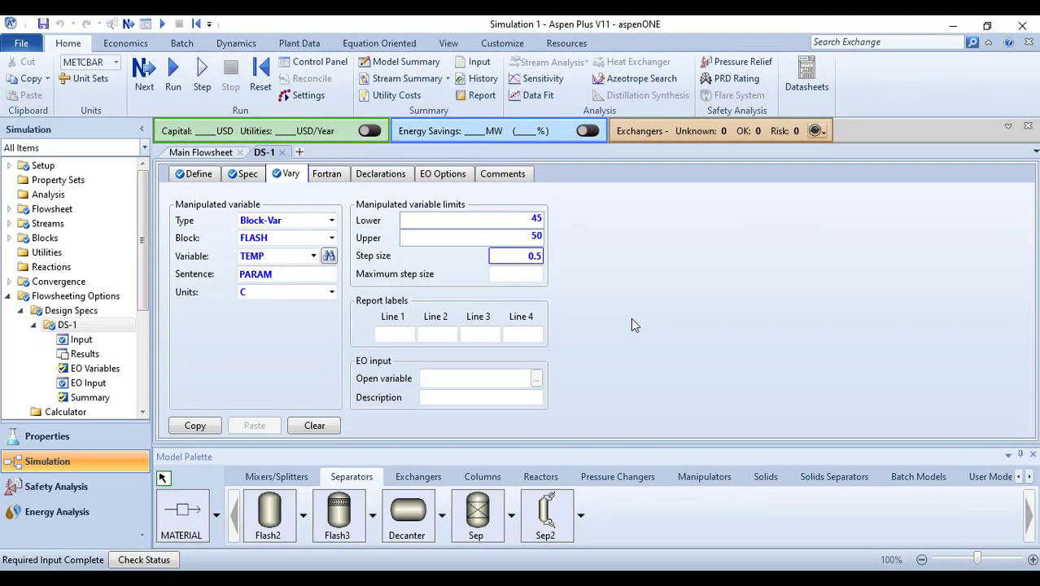
pyautogui.click(173, 88)
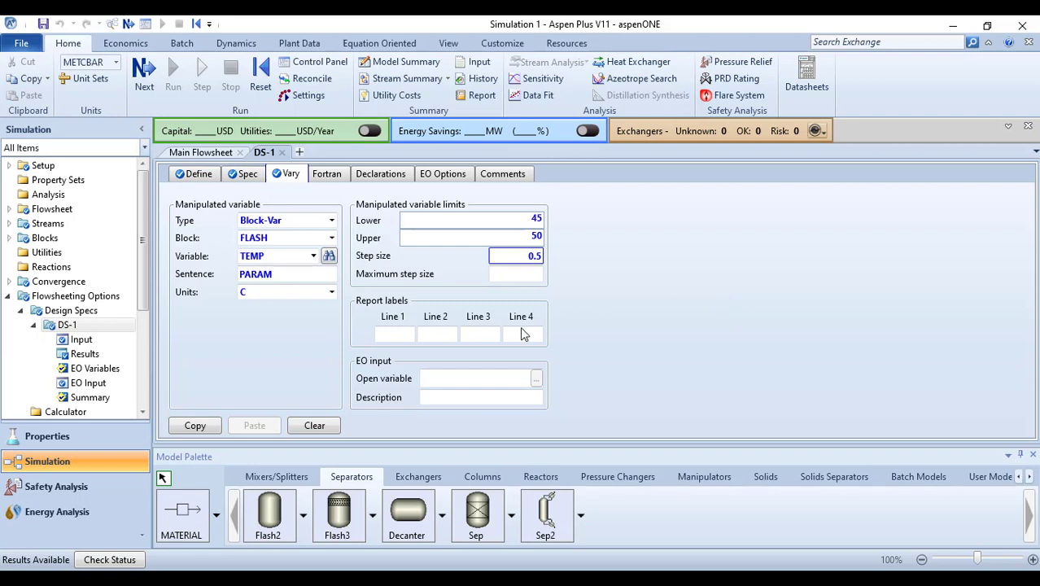
# View the DS-1 results: flash temperature converged to 48.2673 C with MOLB at 0.65
pyautogui.click(84, 355)
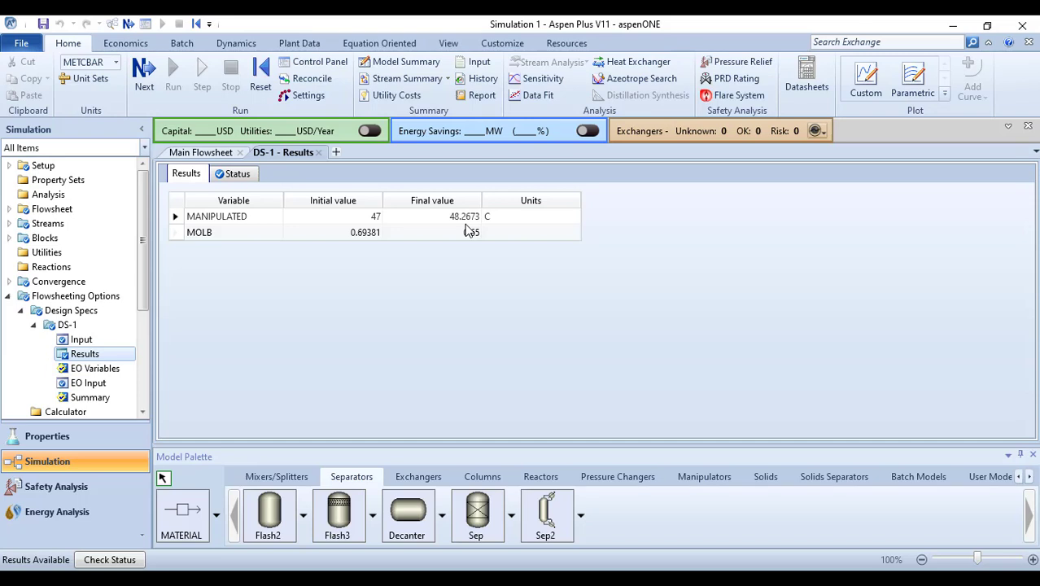
pyautogui.click(9, 298)
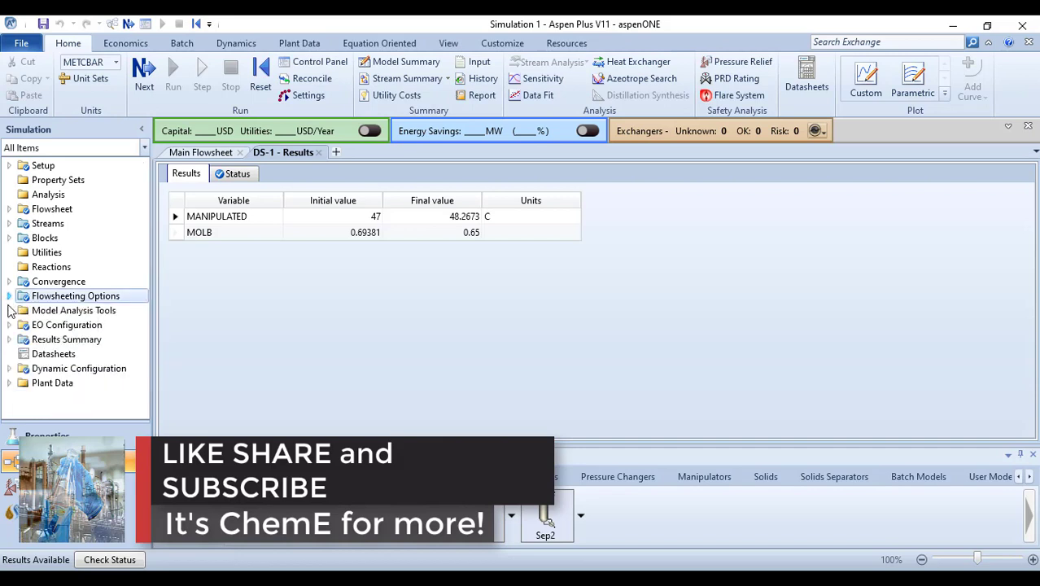
# Show the stream summary with mole fractions: V at 43.414 kmol/hr with 0.65 benzene, L at 56.586
pyautogui.click(380, 81)
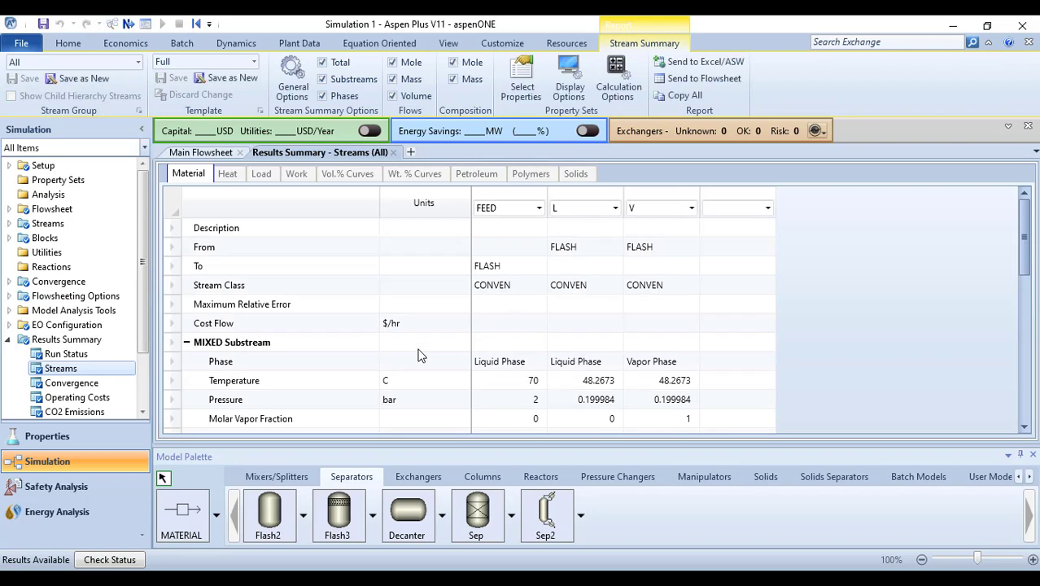
pyautogui.scroll(-4, 358, 321)
pyautogui.scroll(-4, 358, 320)
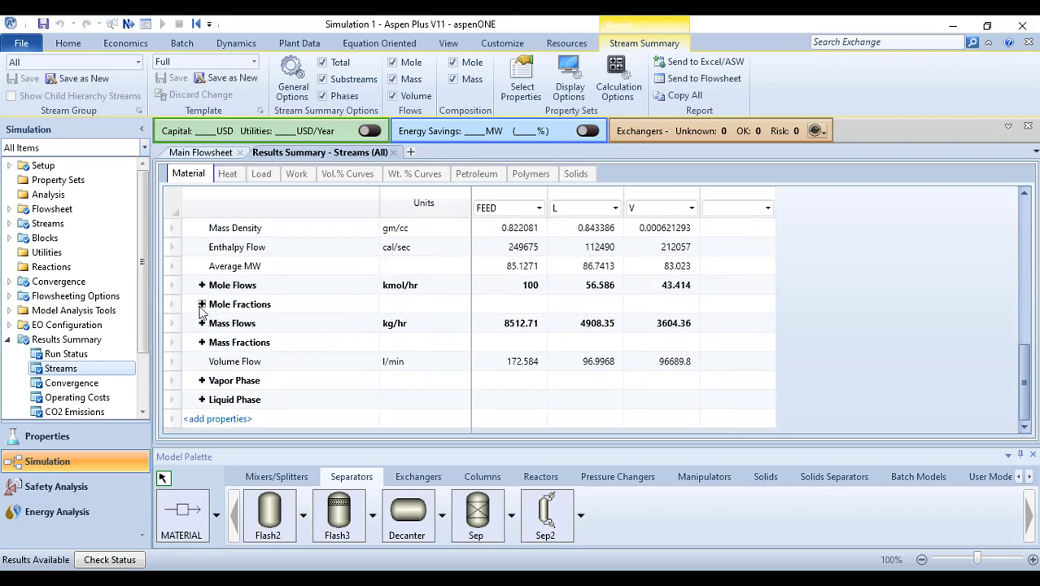
pyautogui.click(202, 303)
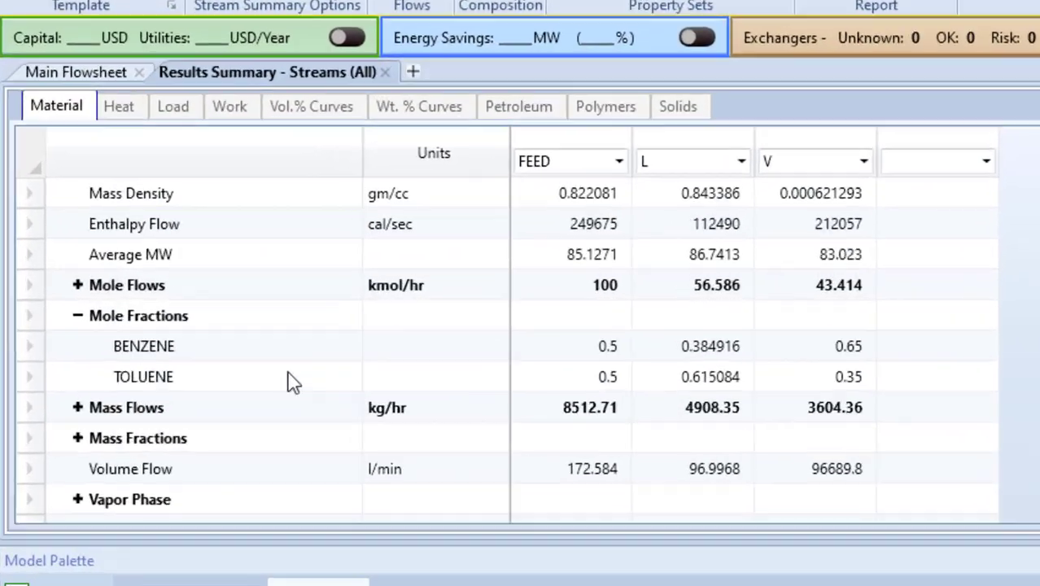